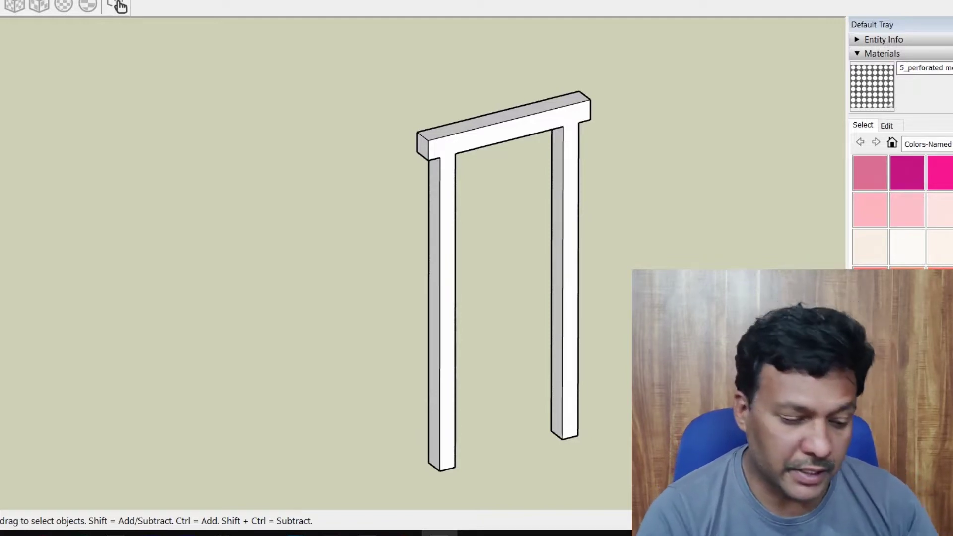
# Measure the overall width between the outer edges of the two door frame posts just below the head member.
pyautogui.scroll(2, 551, 266)
pyautogui.scroll(-2, 483, 207)
pyautogui.scroll(3, 385, 176)
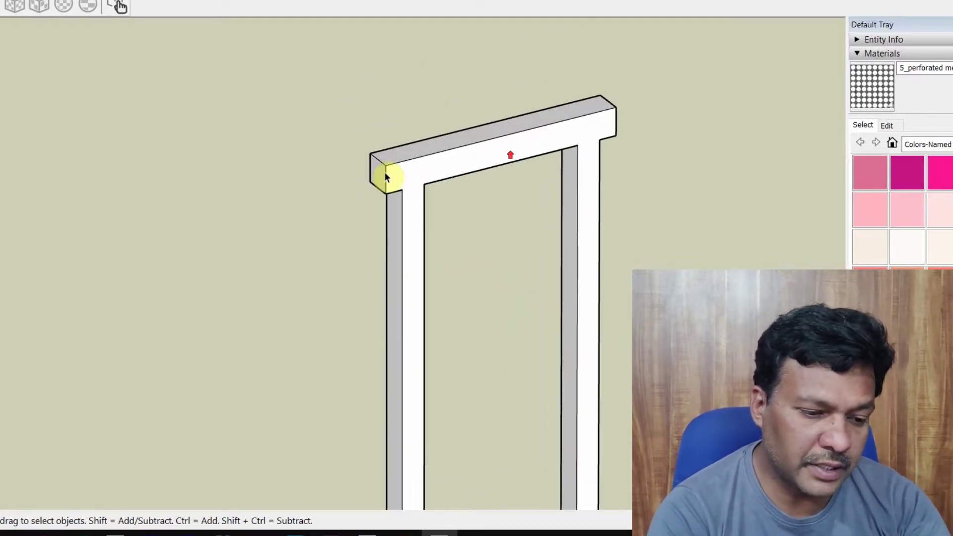
pyautogui.scroll(-1, 503, 202)
pyautogui.scroll(3, 495, 212)
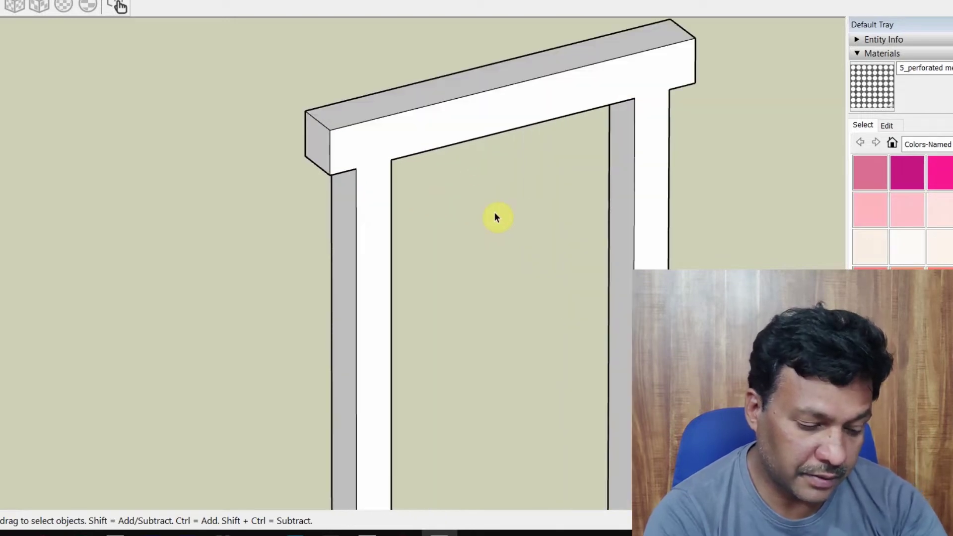
pyautogui.press('t')
pyautogui.scroll(2, 437, 182)
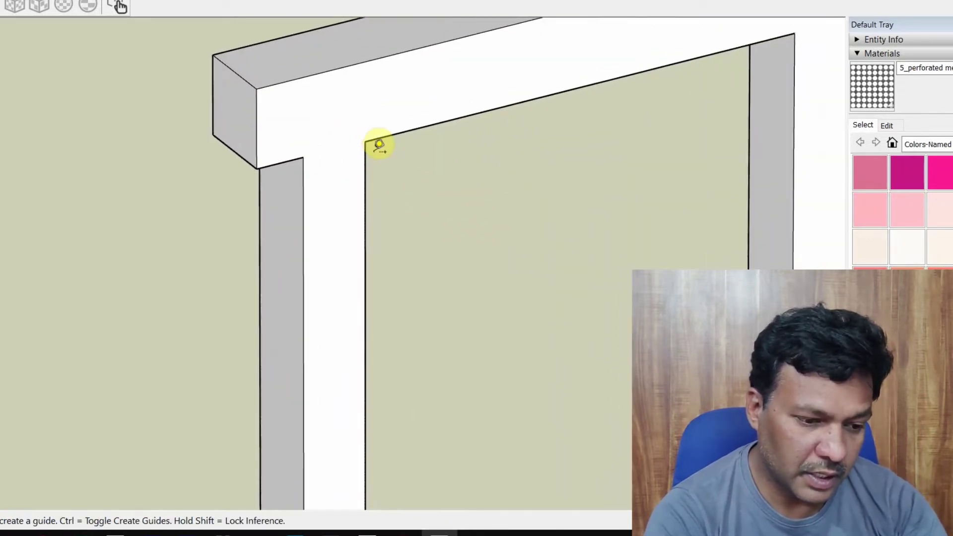
pyautogui.click(307, 185)
pyautogui.scroll(-1, 362, 188)
pyautogui.scroll(-1, 392, 213)
pyautogui.scroll(1, 634, 144)
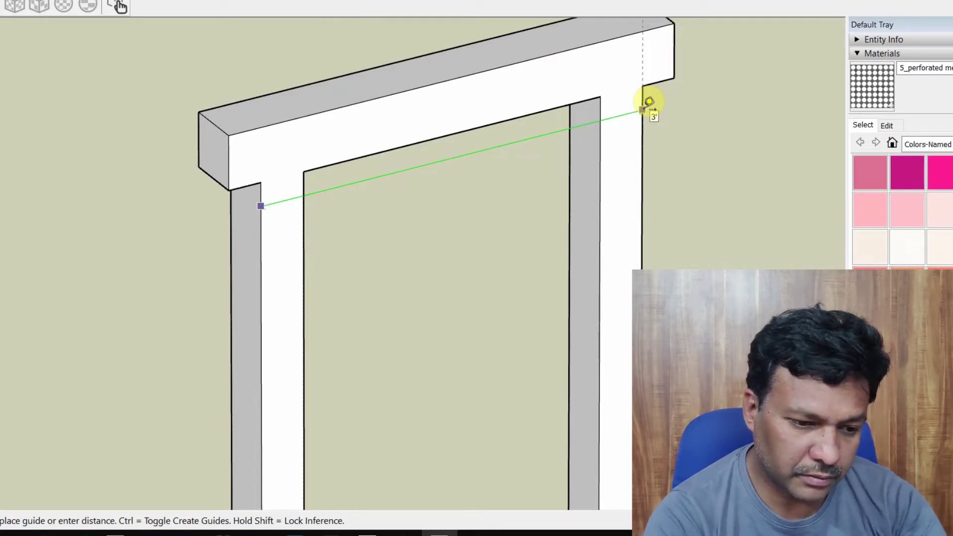
pyautogui.click(649, 101)
pyautogui.scroll(-2, 302, 184)
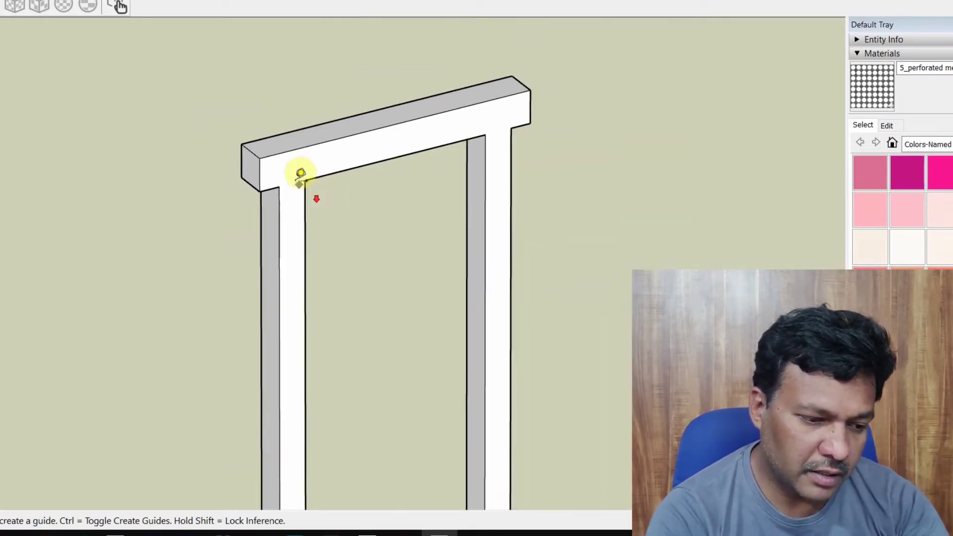
# Measure the frame's full height from the head member's upper edge down to the foot of the far post.
pyautogui.scroll(2, 300, 149)
pyautogui.scroll(-4, 337, 144)
pyautogui.scroll(3, 440, 93)
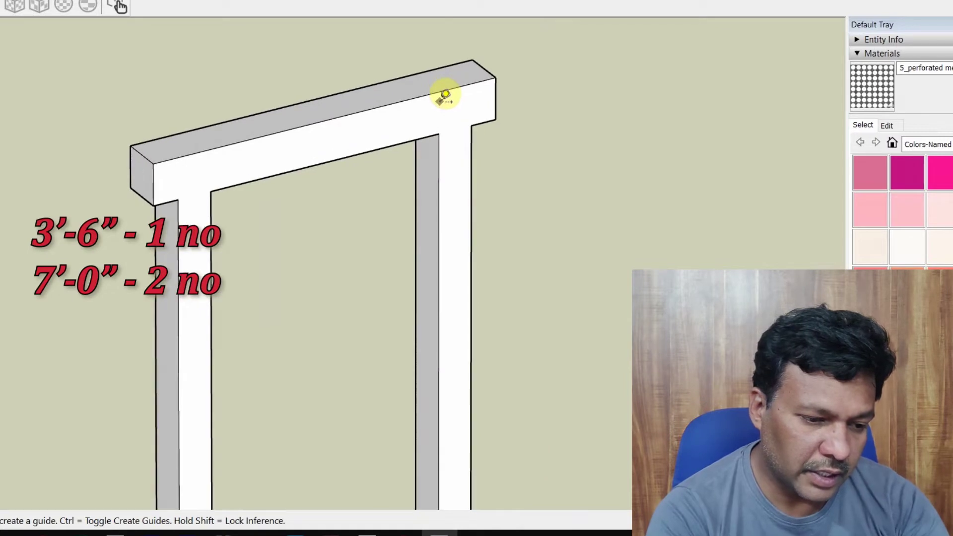
pyautogui.click(447, 86)
pyautogui.scroll(-2, 461, 258)
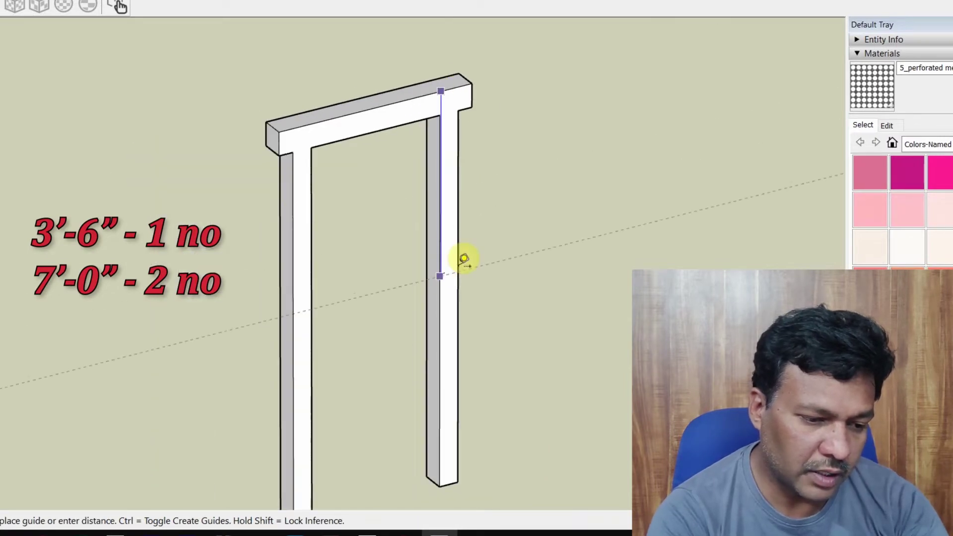
pyautogui.scroll(4, 444, 460)
pyautogui.scroll(-2, 447, 348)
pyautogui.scroll(3, 445, 439)
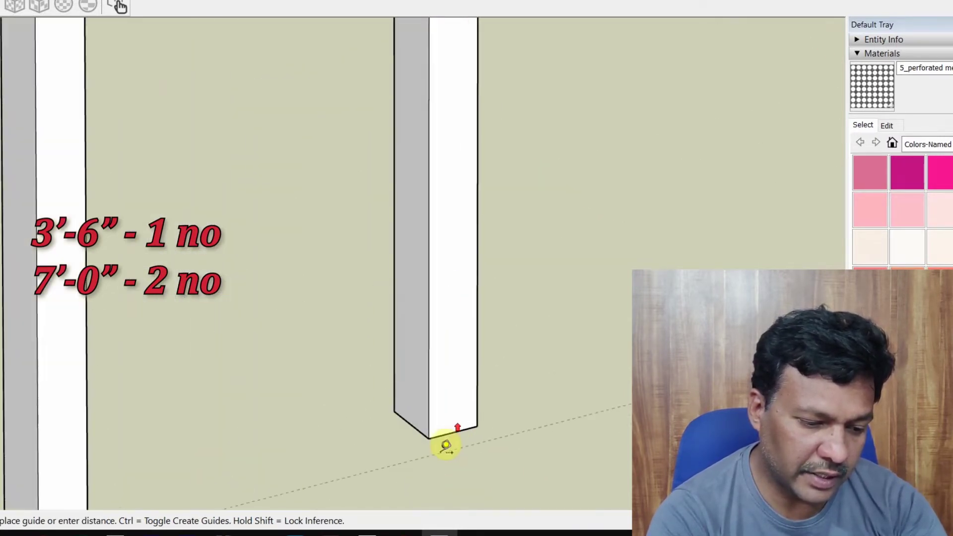
pyautogui.scroll(5, 445, 428)
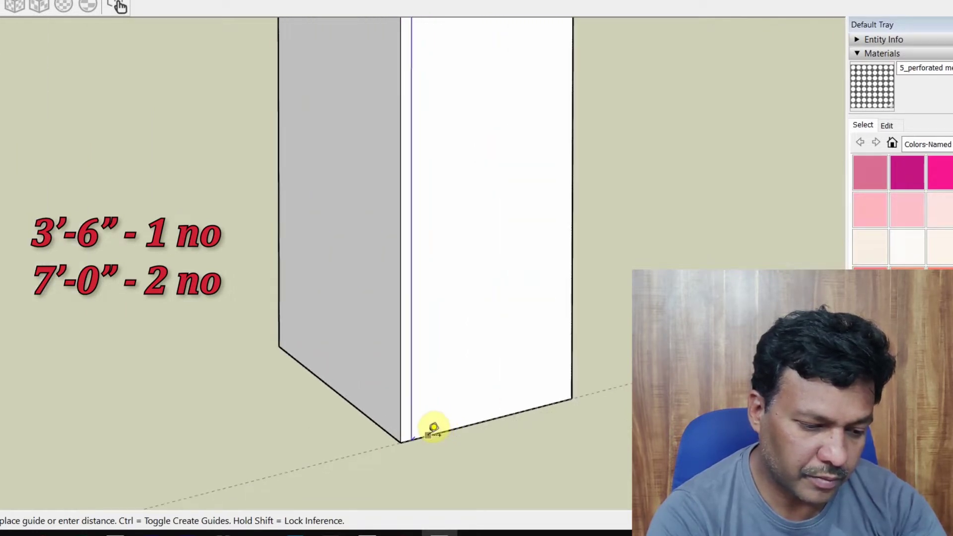
pyautogui.scroll(-6, 491, 392)
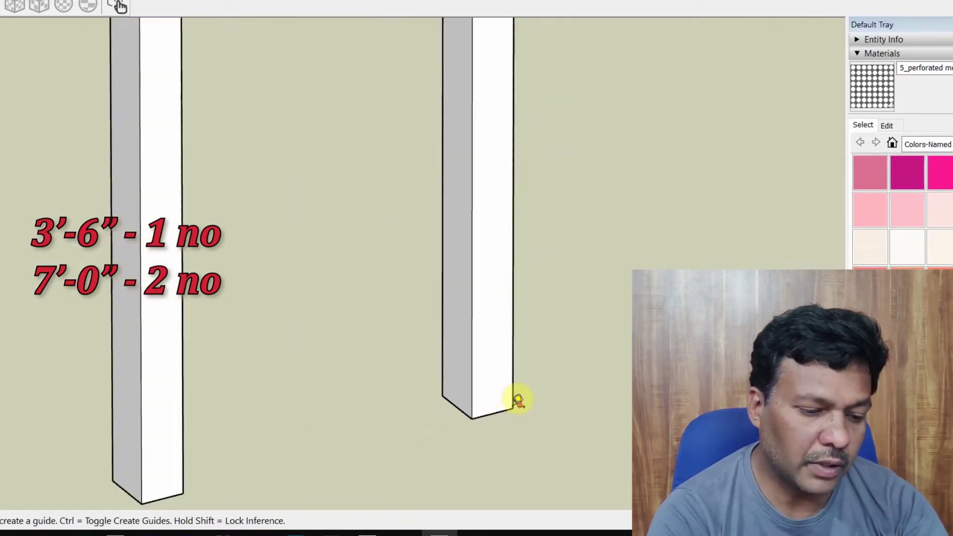
# Measure how far the head member projects past the outer edge of the far post.
pyautogui.scroll(4, 441, 343)
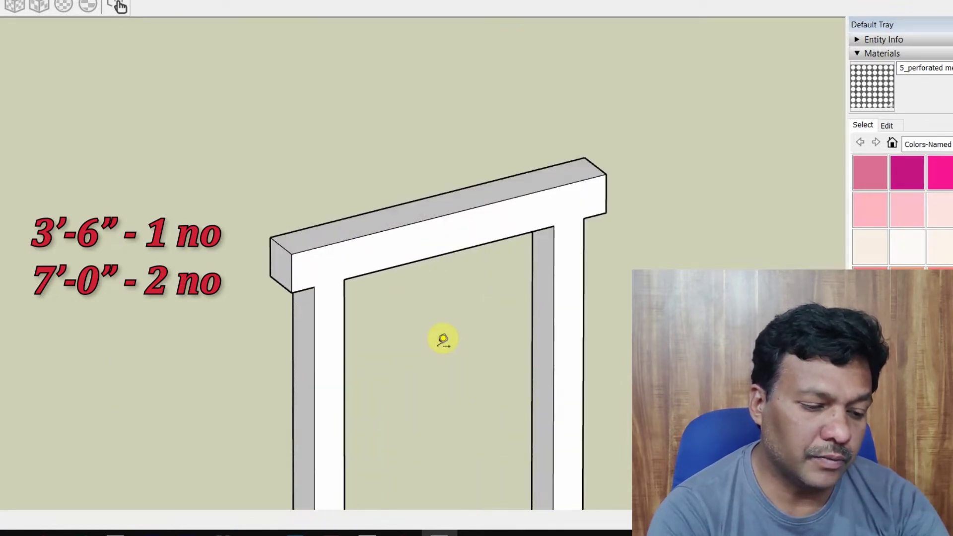
pyautogui.press('space')
pyautogui.moveTo(443, 348); pyautogui.dragTo(499, 293)
pyautogui.scroll(3, 579, 284)
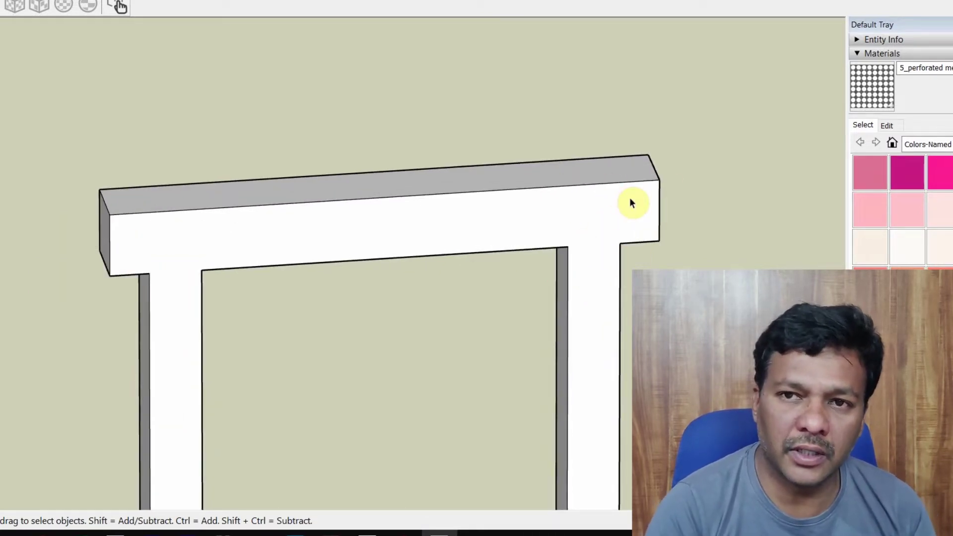
pyautogui.scroll(2, 578, 226)
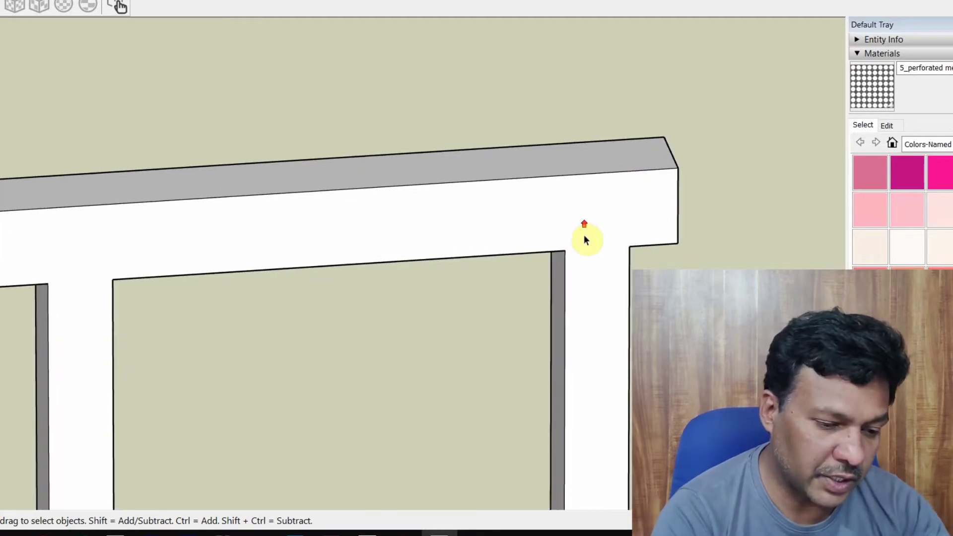
pyautogui.press('r')
pyautogui.scroll(2, 642, 236)
pyautogui.press('t')
pyautogui.scroll(2, 635, 252)
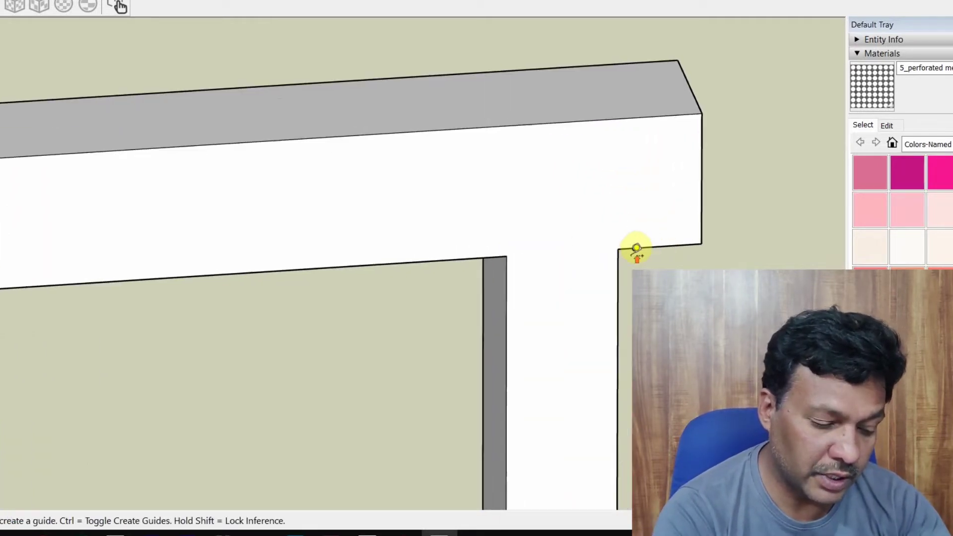
pyautogui.click(614, 247)
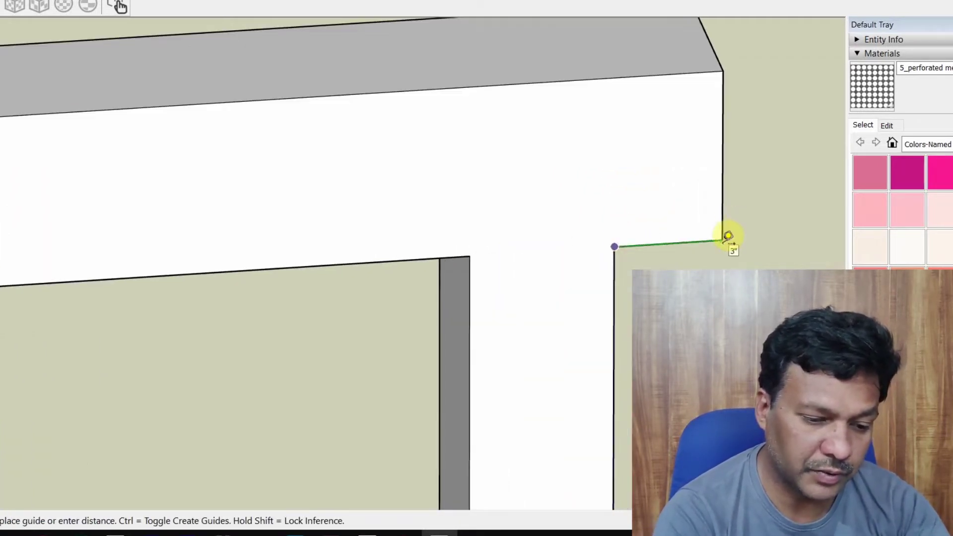
pyautogui.click(726, 236)
pyautogui.scroll(-3, 570, 244)
# Measure the head member's projection beyond the near post, from its end to the post's outer edge.
pyautogui.scroll(4, 487, 268)
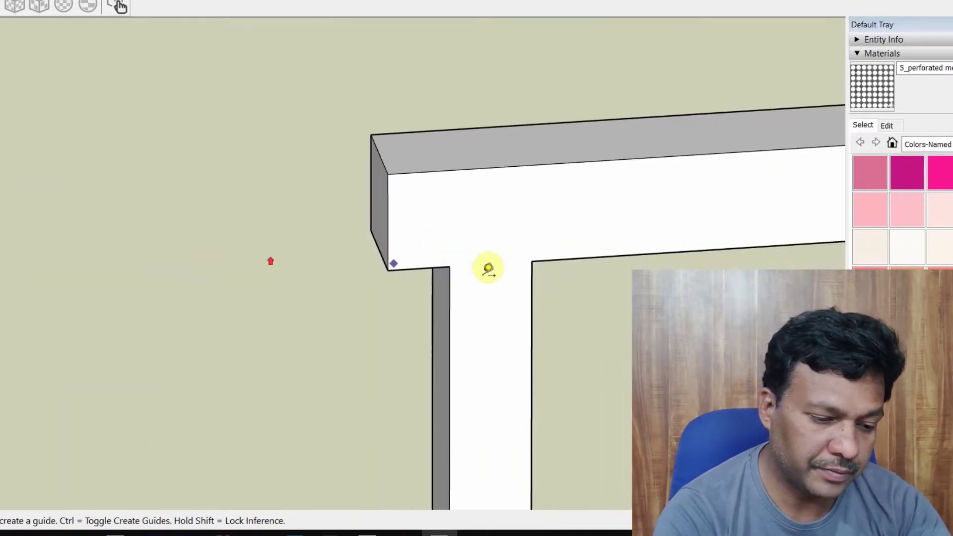
pyautogui.click(352, 249)
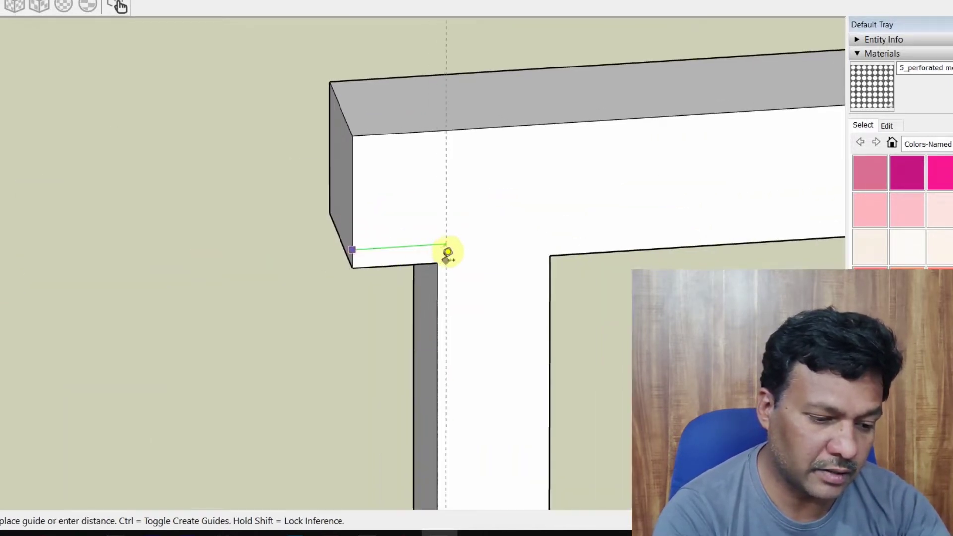
pyautogui.click(446, 252)
pyautogui.scroll(-6, 183, 202)
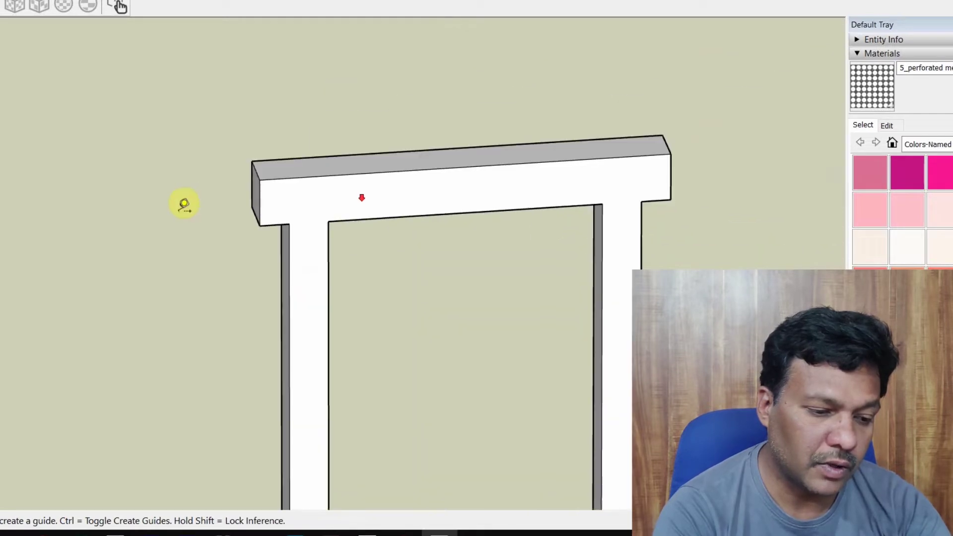
# Measure the width of the near post's front face.
pyautogui.scroll(3, 193, 201)
pyautogui.scroll(-3, 193, 201)
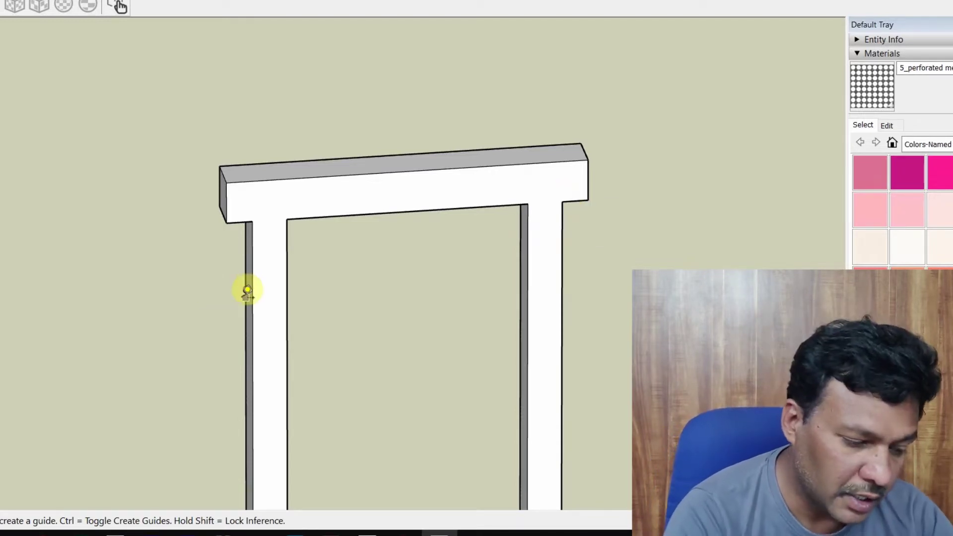
pyautogui.scroll(5, 246, 287)
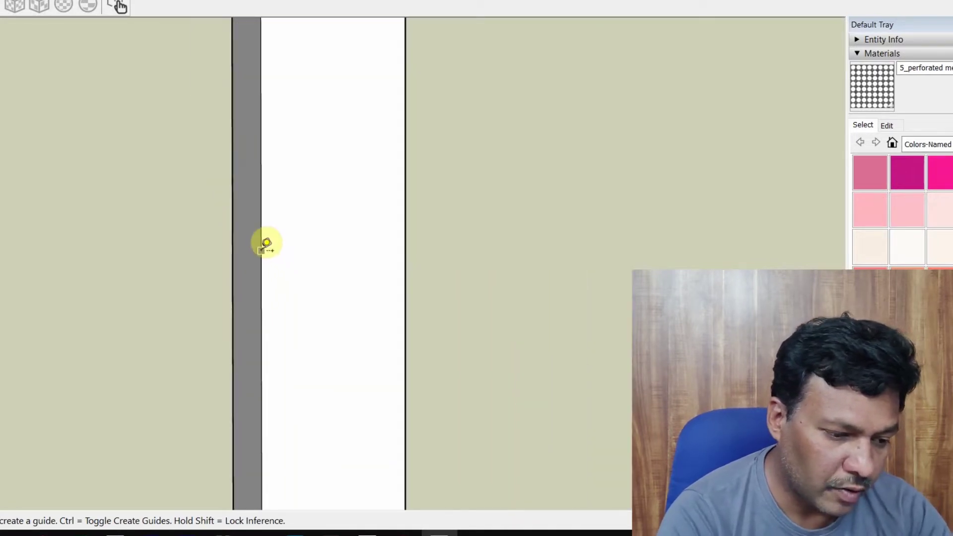
pyautogui.click(261, 250)
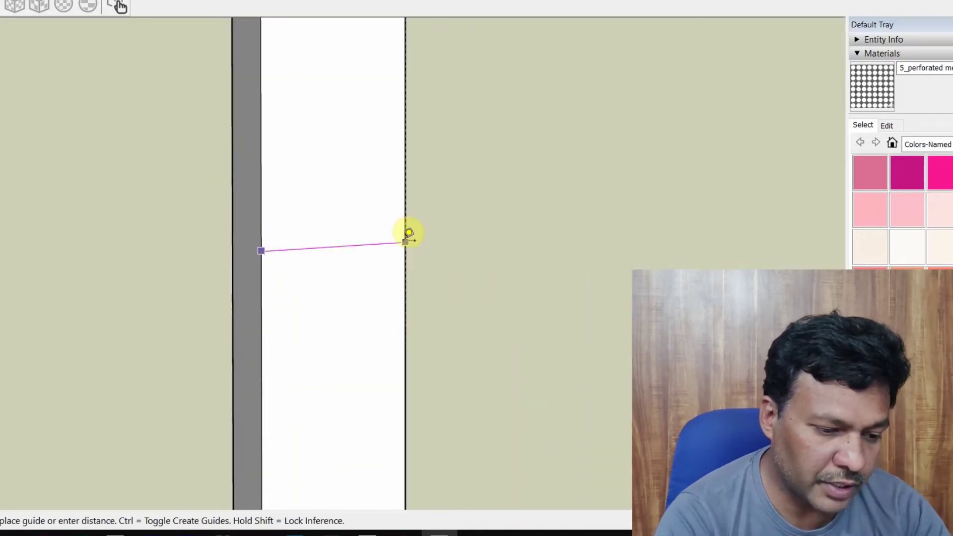
pyautogui.scroll(-5, 405, 241)
# Measure the depth of the near post across its outer side face.
pyautogui.moveTo(526, 313); pyautogui.dragTo(351, 279)
pyautogui.scroll(4, 327, 272)
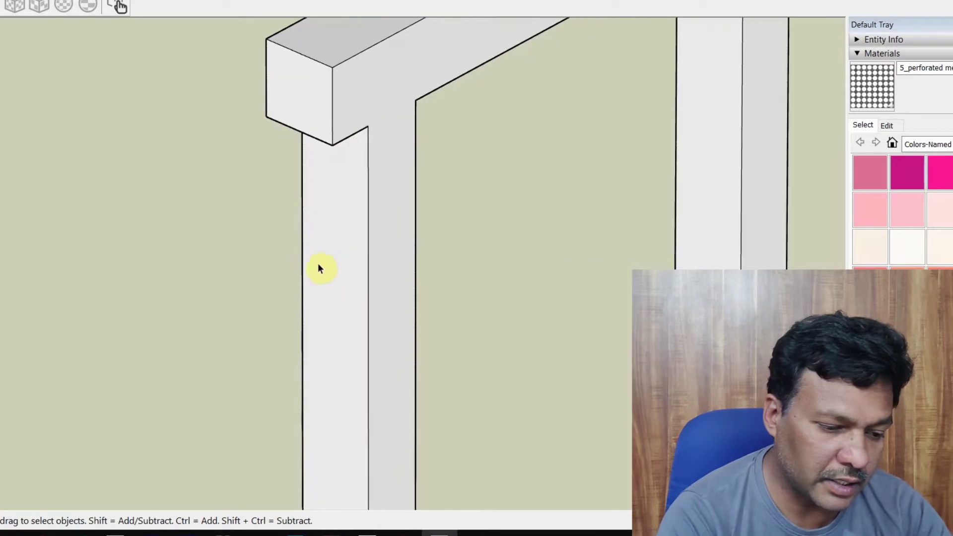
pyautogui.press('t')
pyautogui.click(302, 246)
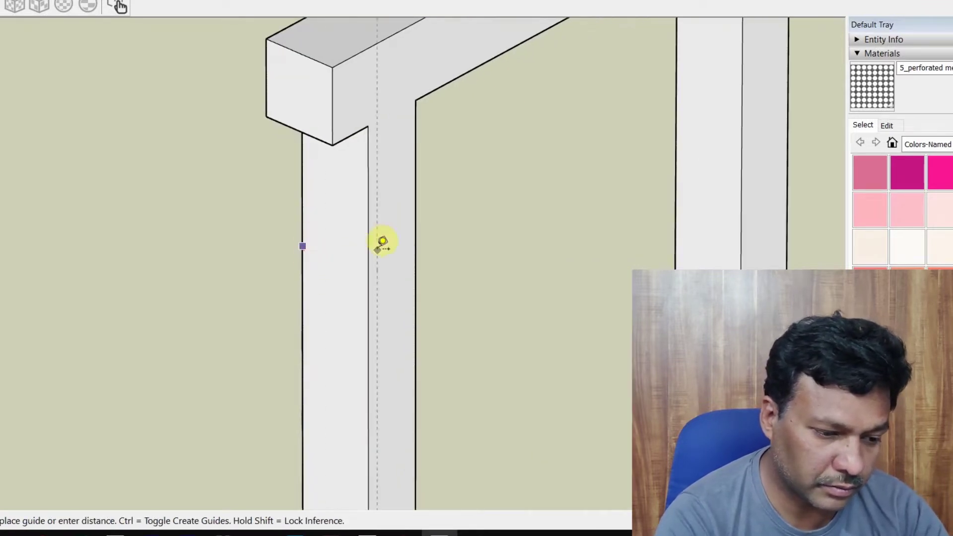
pyautogui.scroll(3, 375, 239)
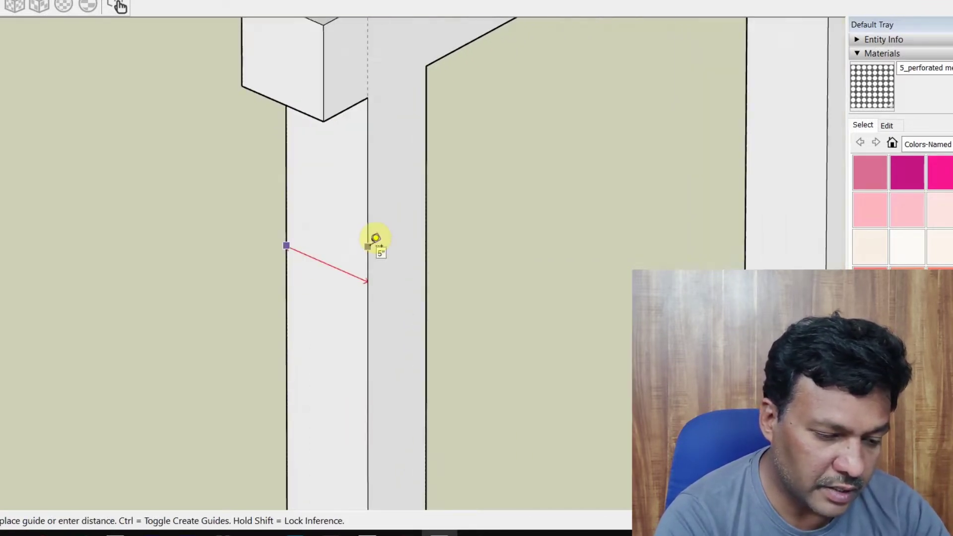
pyautogui.click(375, 239)
pyautogui.scroll(-6, 376, 239)
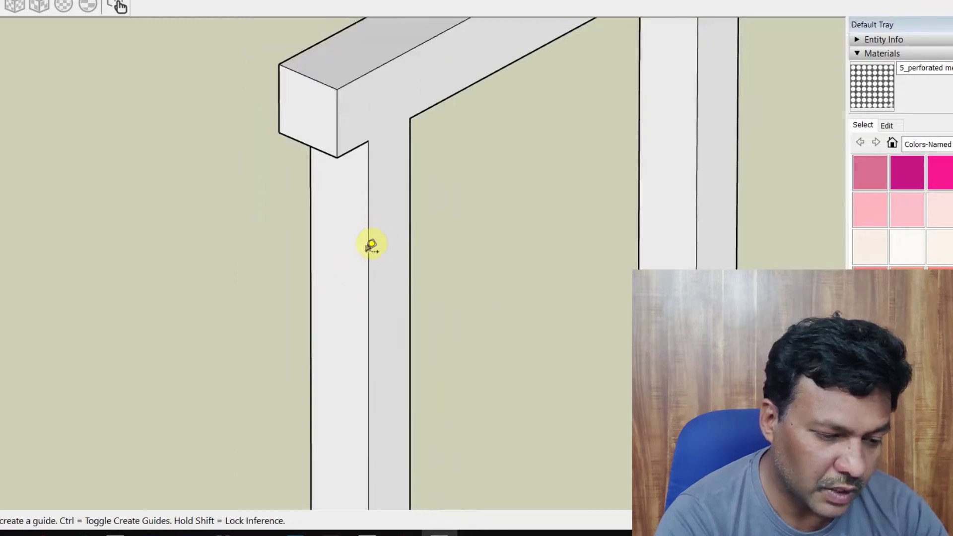
pyautogui.moveTo(470, 276); pyautogui.dragTo(409, 285)
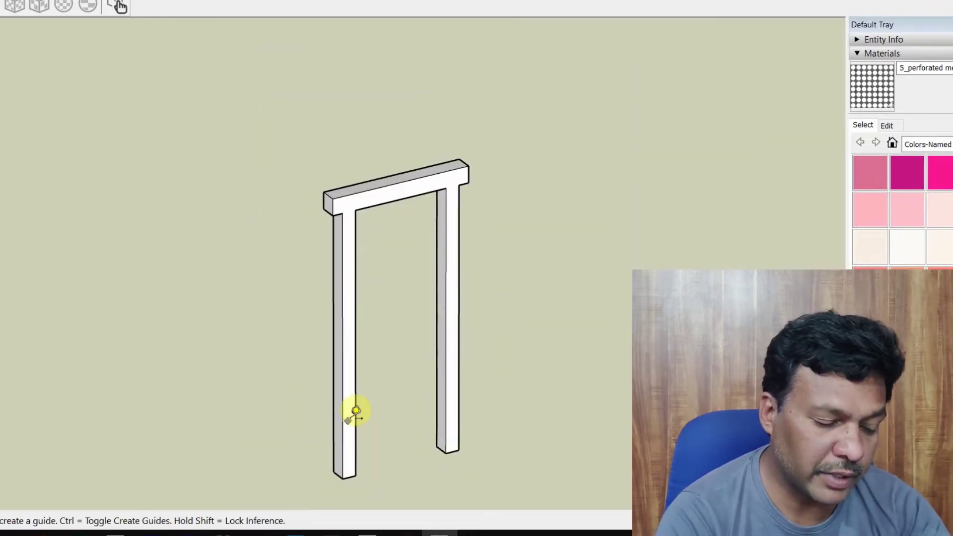
# Switch to the Excel workbook and examine the frame's description and number entries in the bedroom wood door estimate.
pyautogui.click(77, 533)
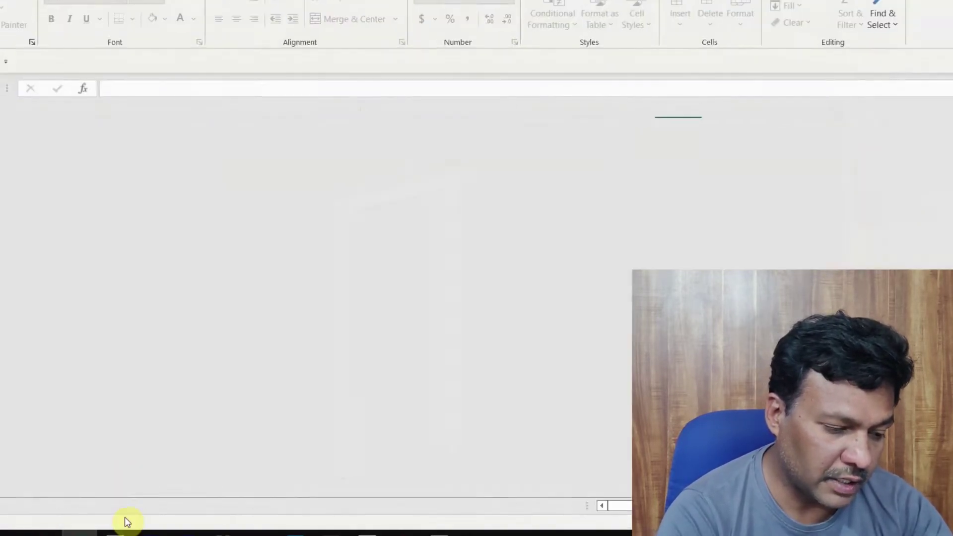
pyautogui.scroll(8, 61, 194)
pyautogui.scroll(-3, 47, 238)
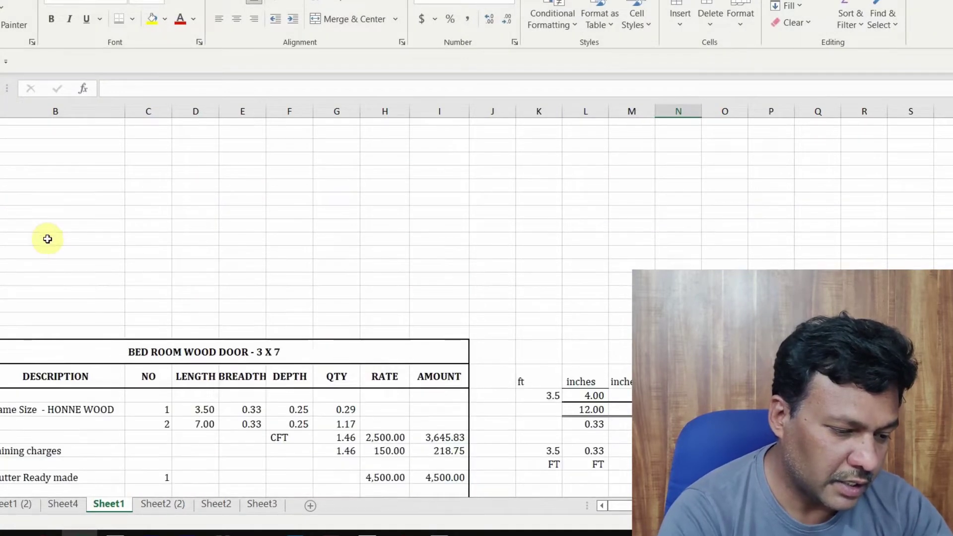
pyautogui.click(52, 402)
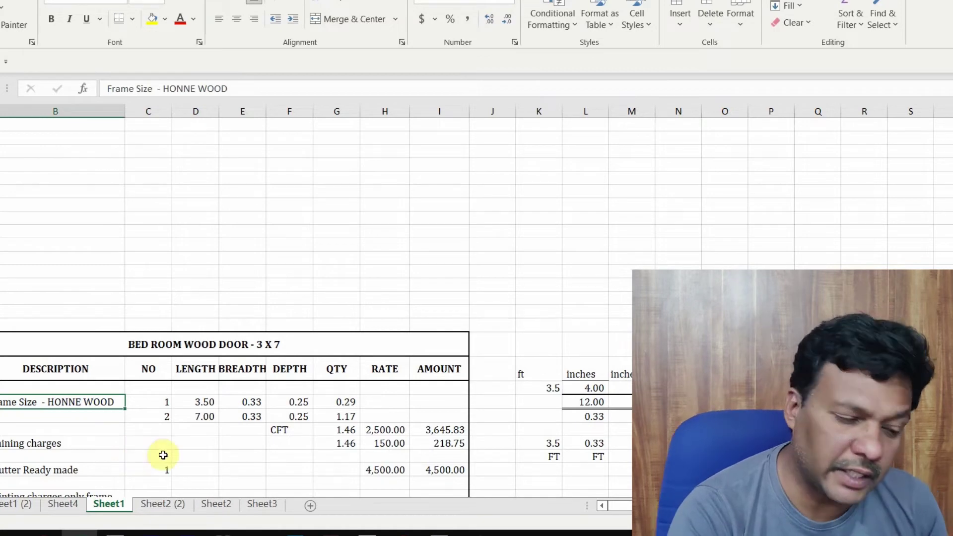
pyautogui.click(162, 402)
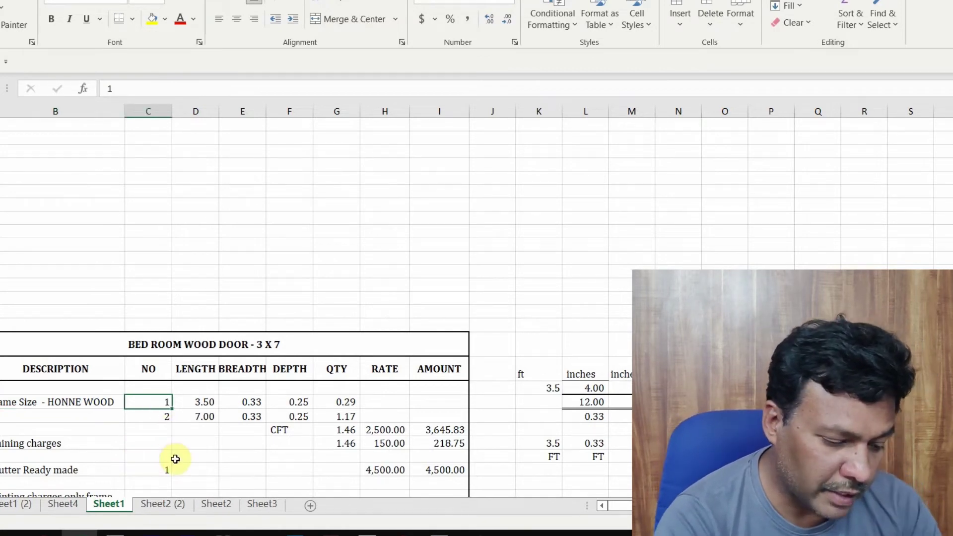
# Check the head member in the SketchUp model, return to the Excel workbook and review the first frame row's length, breadth and depth.
pyautogui.hotkey('alt', 'Tab')
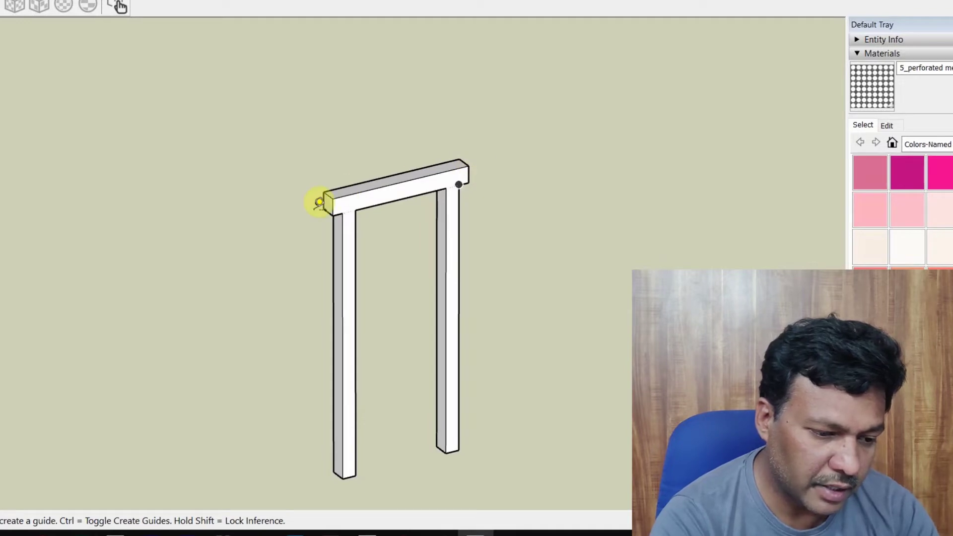
pyautogui.hotkey('alt', 'Tab')
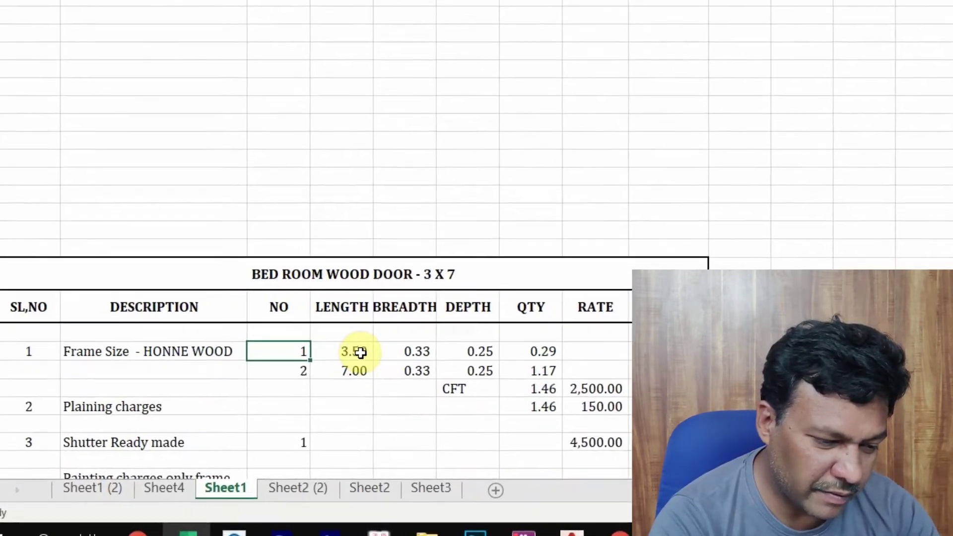
pyautogui.click(360, 352)
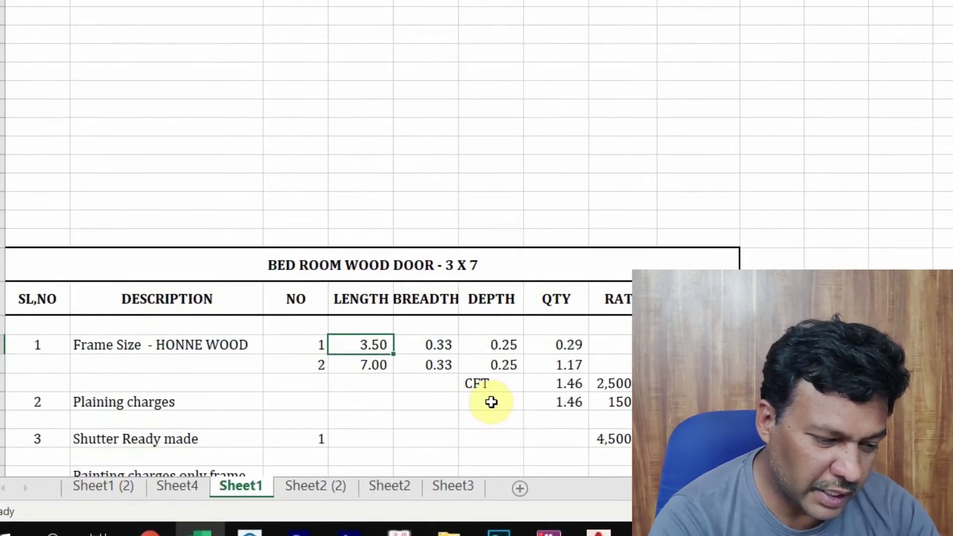
pyautogui.click(443, 345)
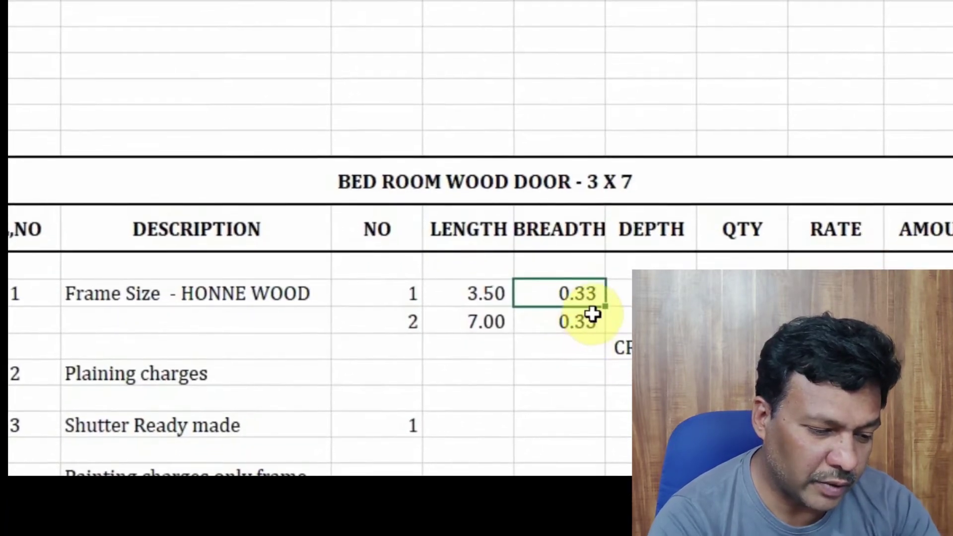
pyautogui.click(660, 278)
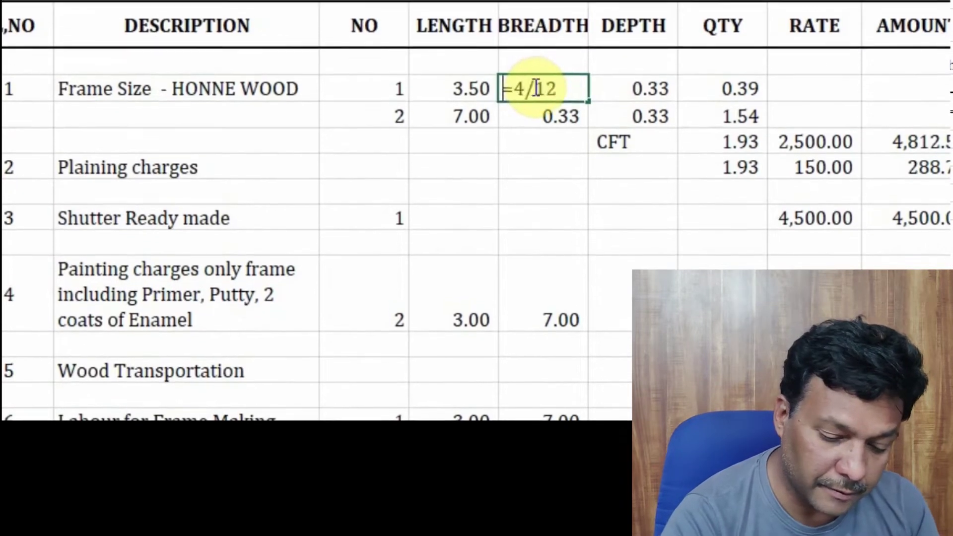
# Set the breadth of both Honne wood frame rows to 5/12, entering it as a formula in each.
pyautogui.press('BackSpace')
pyautogui.press('BackSpace')
pyautogui.press('BackSpace')
pyautogui.press('BackSpace')
pyautogui.write('5/12')
pyautogui.press('Return')
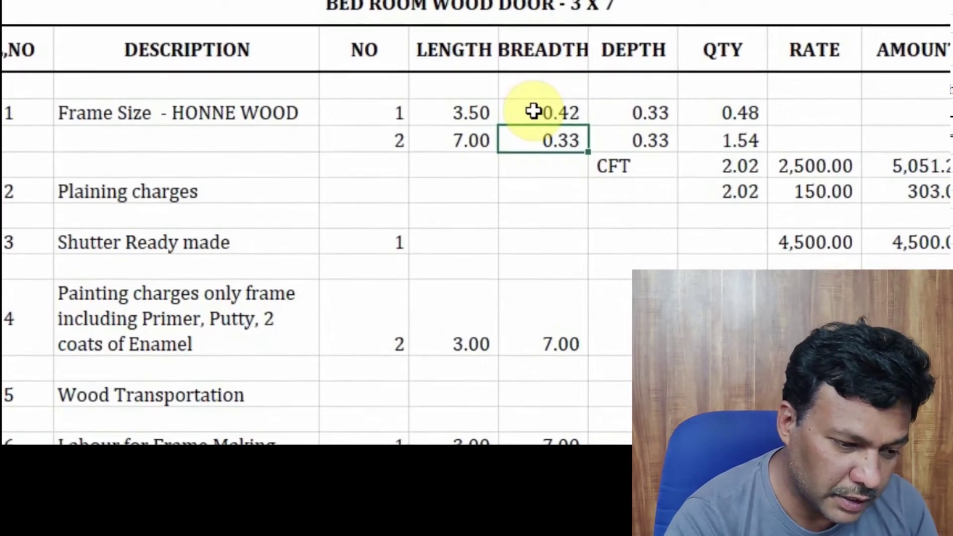
pyautogui.write('=5/12')
pyautogui.press('Return')
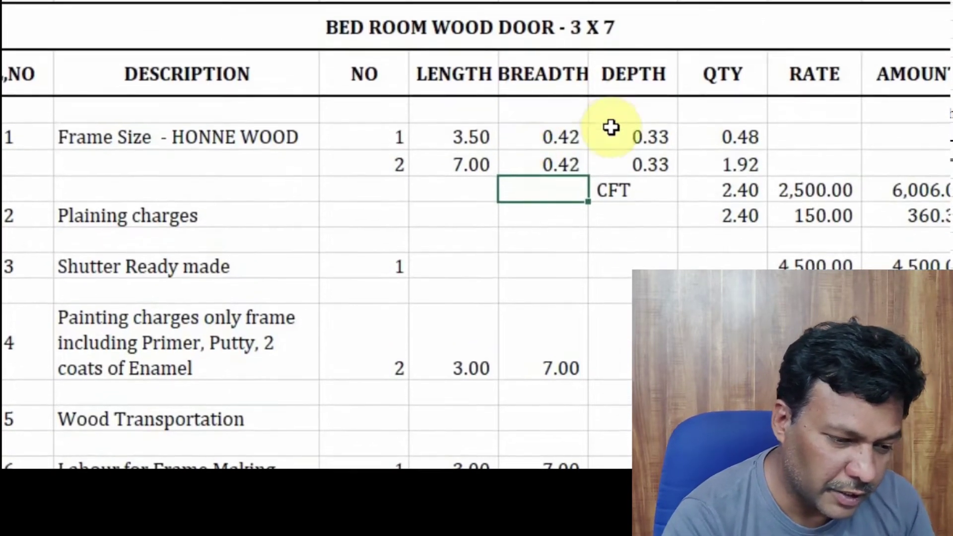
pyautogui.scroll(-1, 611, 127)
pyautogui.click(516, 61)
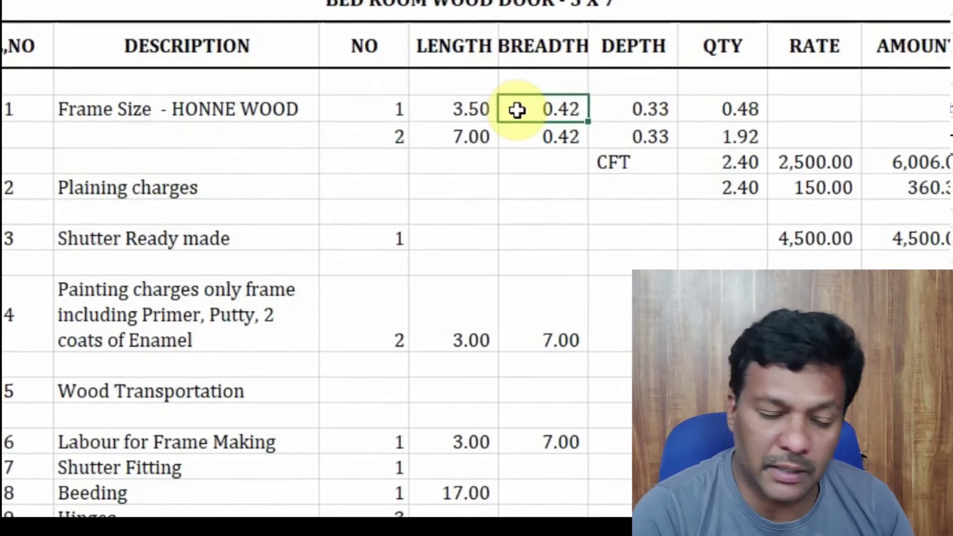
pyautogui.scroll(-1, 512, 138)
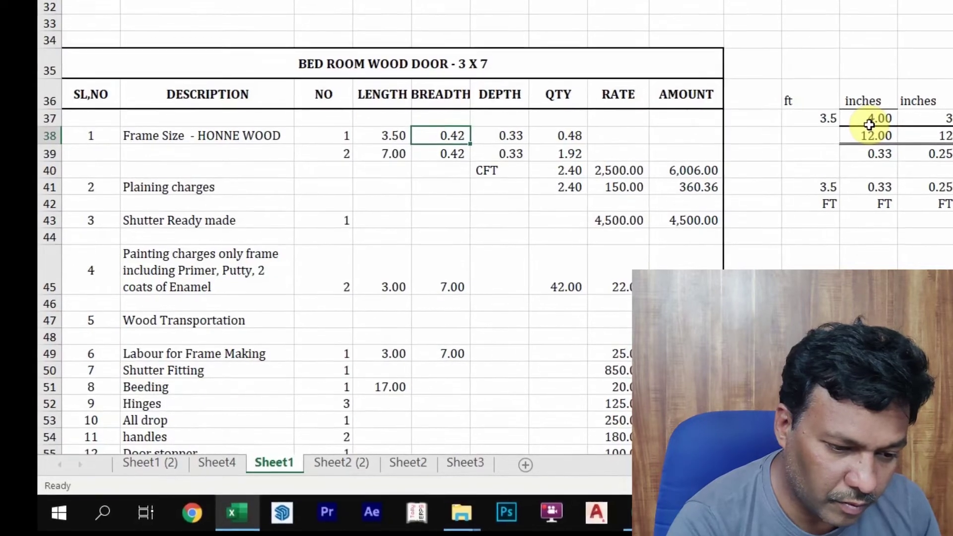
pyautogui.write('5')
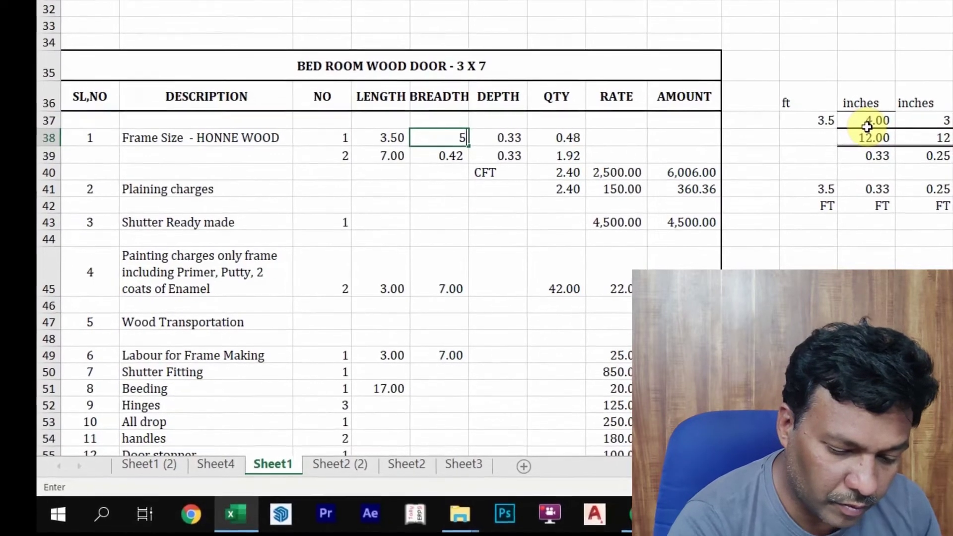
pyautogui.press('Tab')
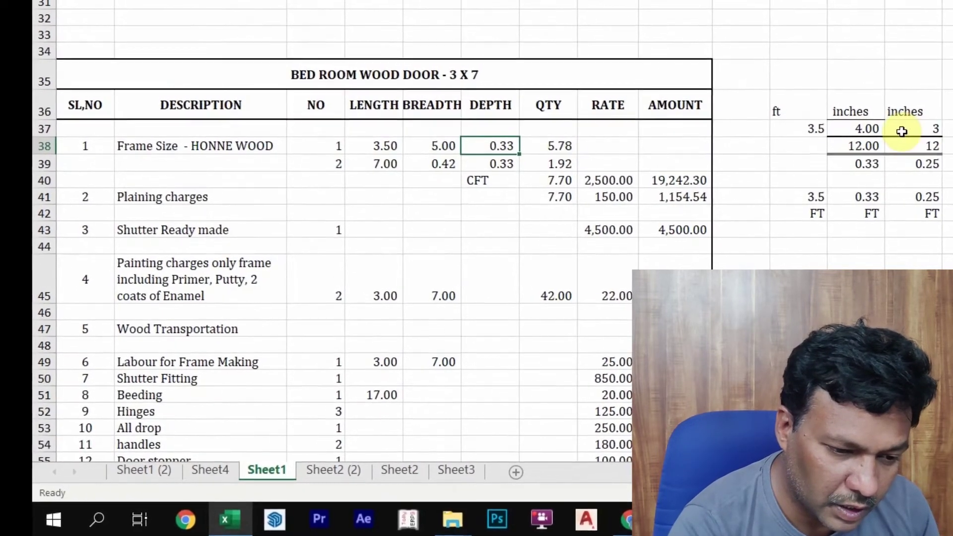
pyautogui.hotkey('ctrl', 'z')
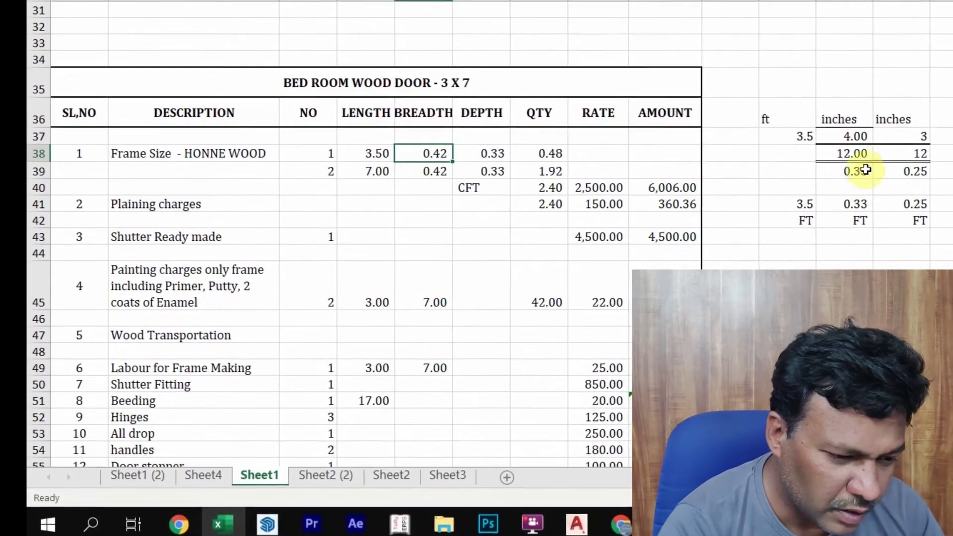
# Set the two inch values in row 37 of the side conversion table to 5 and 4.
pyautogui.click(852, 137)
pyautogui.write('5')
pyautogui.press('Tab')
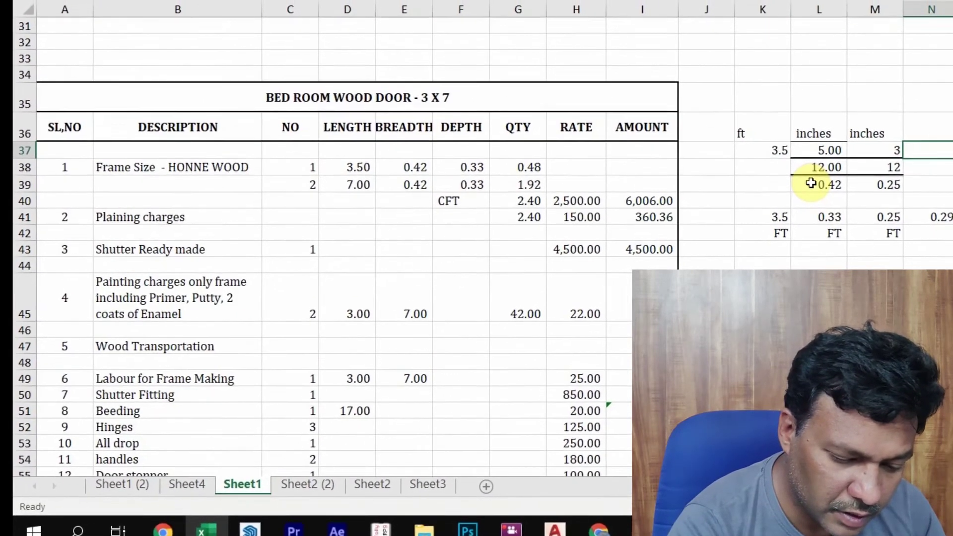
pyautogui.write('4')
pyautogui.press('Return')
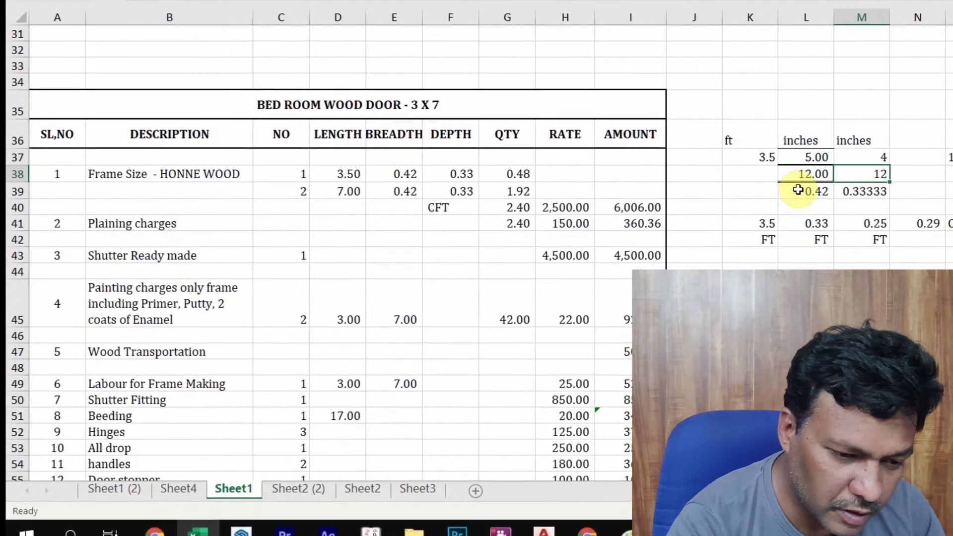
pyautogui.press('Down')
pyautogui.press('Down')
pyautogui.press('Down')
pyautogui.press('Down')
pyautogui.press('Down')
pyautogui.press('Down')
pyautogui.press('Down')
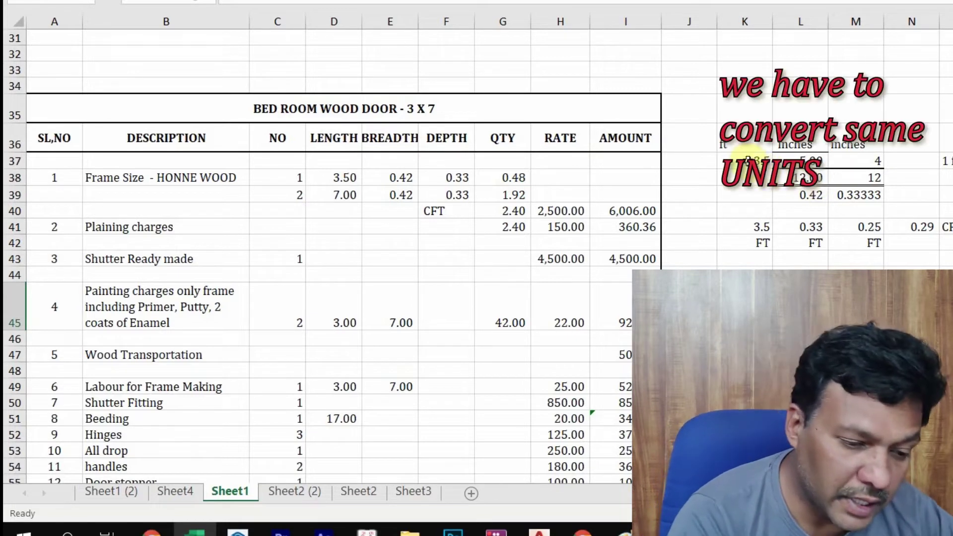
# Examine the feet and inch values in the conversion table, then the first inch column's divisor and converted result.
pyautogui.click(766, 161)
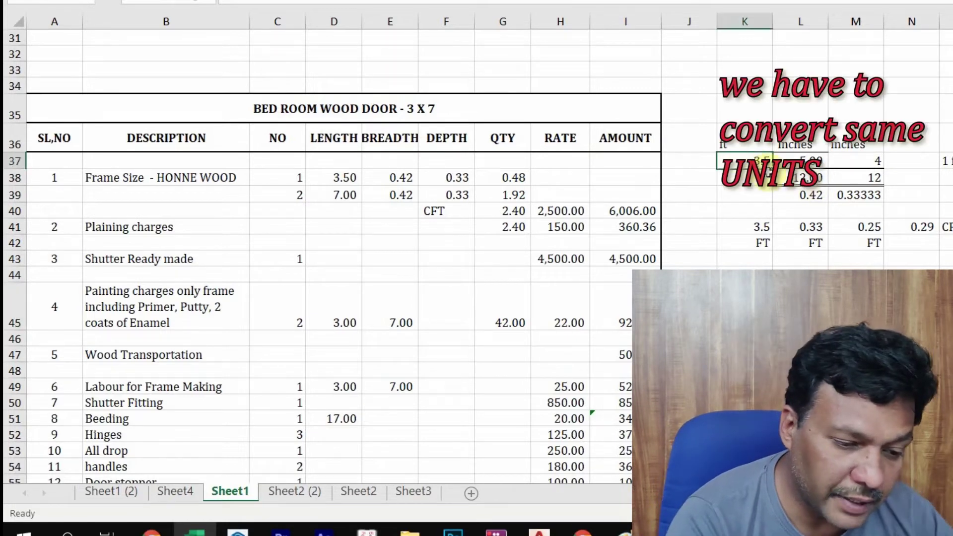
pyautogui.click(854, 160)
pyautogui.click(745, 159)
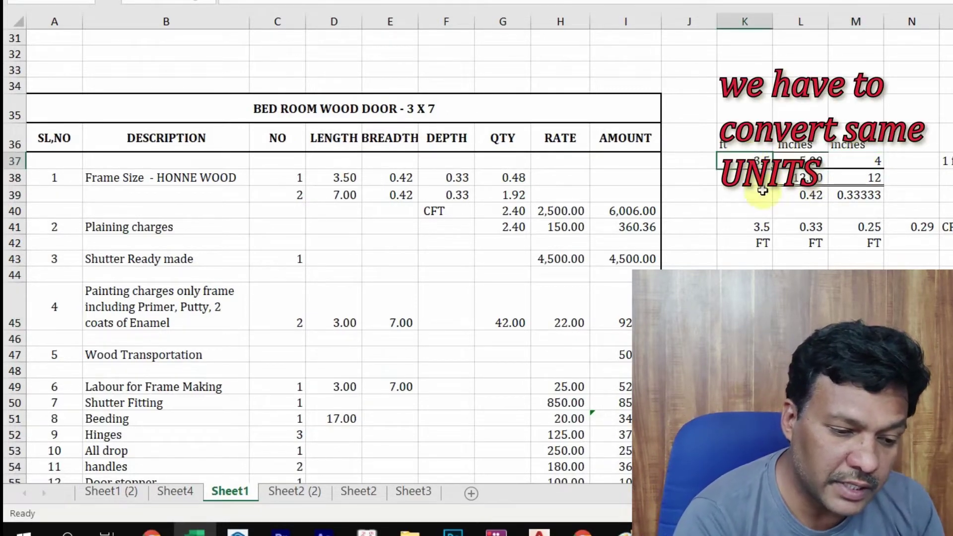
pyautogui.click(803, 160)
pyautogui.click(867, 160)
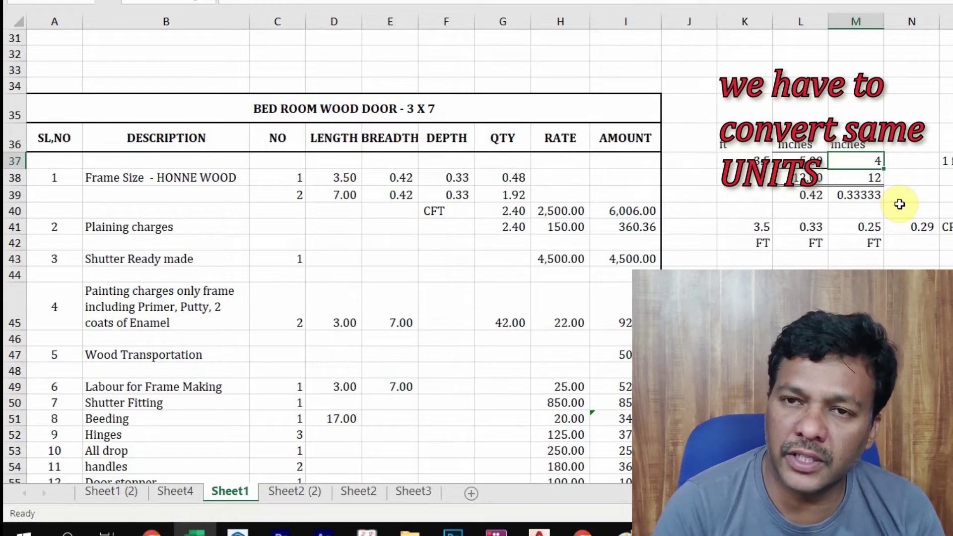
pyautogui.scroll(-1, 899, 204)
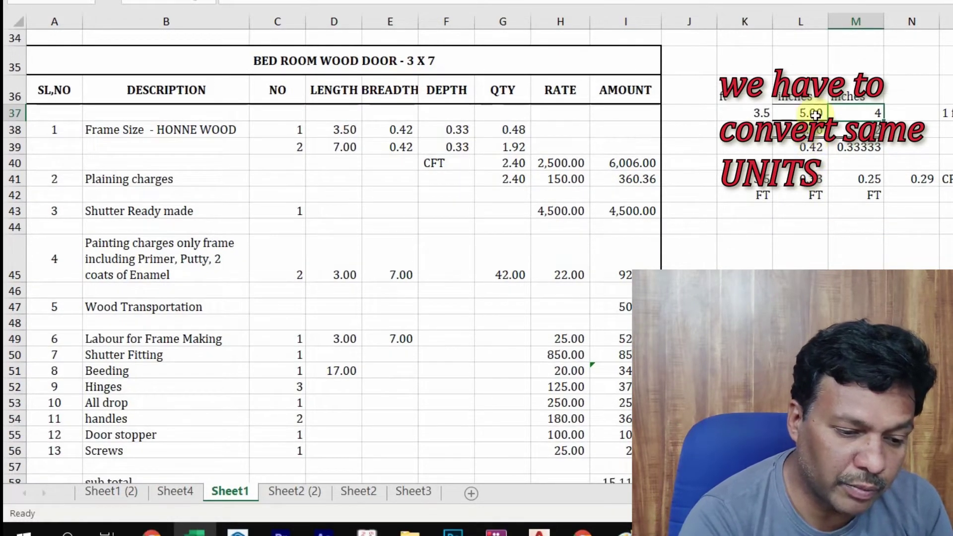
pyautogui.click(815, 131)
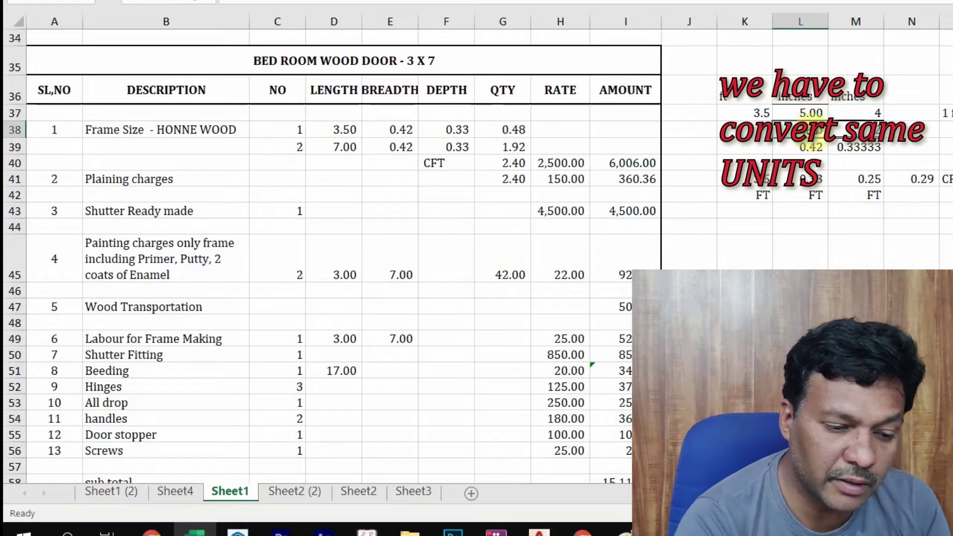
pyautogui.click(814, 149)
# Format the numbers in column M with two decimal places.
pyautogui.click(856, 21)
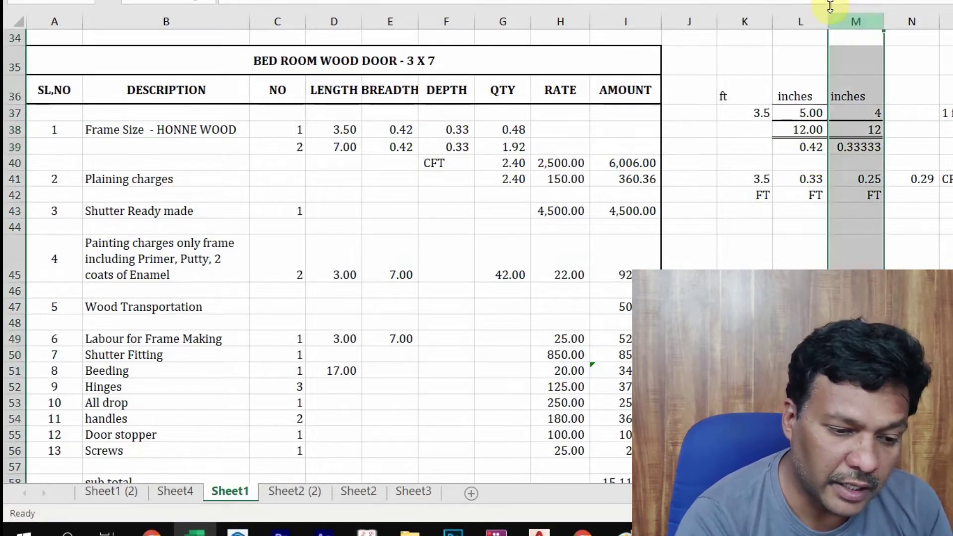
pyautogui.hotkey('ctrl', 'shift', '1')
pyautogui.click(864, 110)
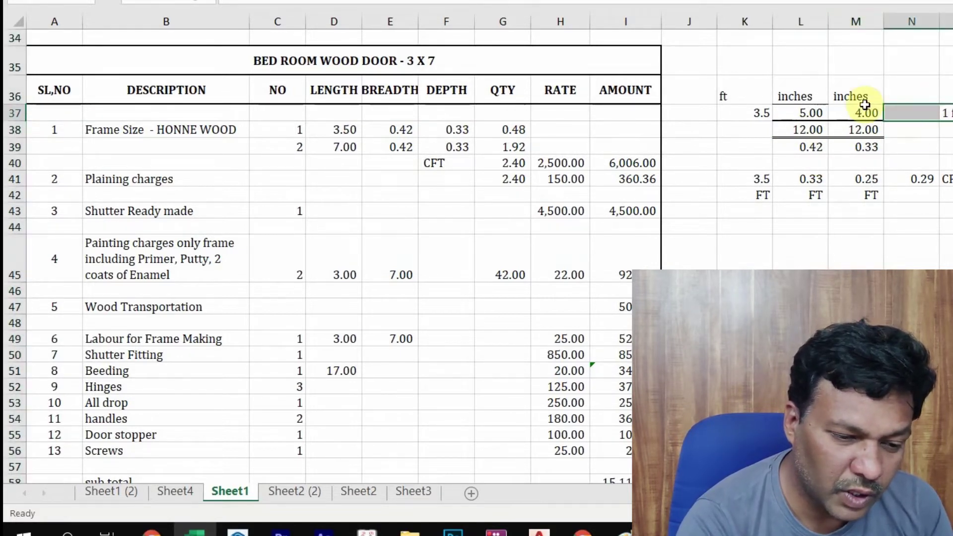
# Examine column M's inch-to-feet conversion, the first frame row's breadth and the feet values in row 41.
pyautogui.click(869, 129)
pyautogui.click(862, 148)
pyautogui.click(856, 163)
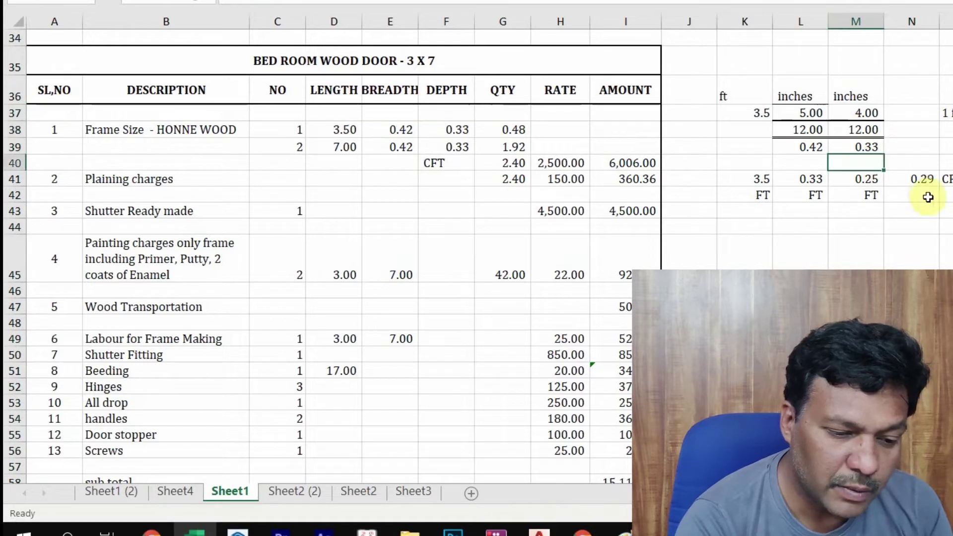
pyautogui.click(400, 131)
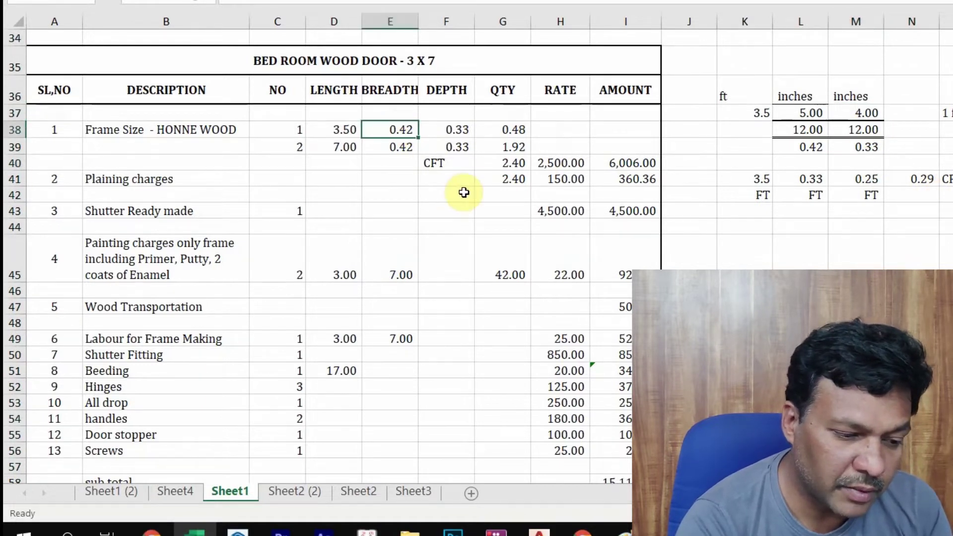
pyautogui.click(756, 181)
pyautogui.click(802, 181)
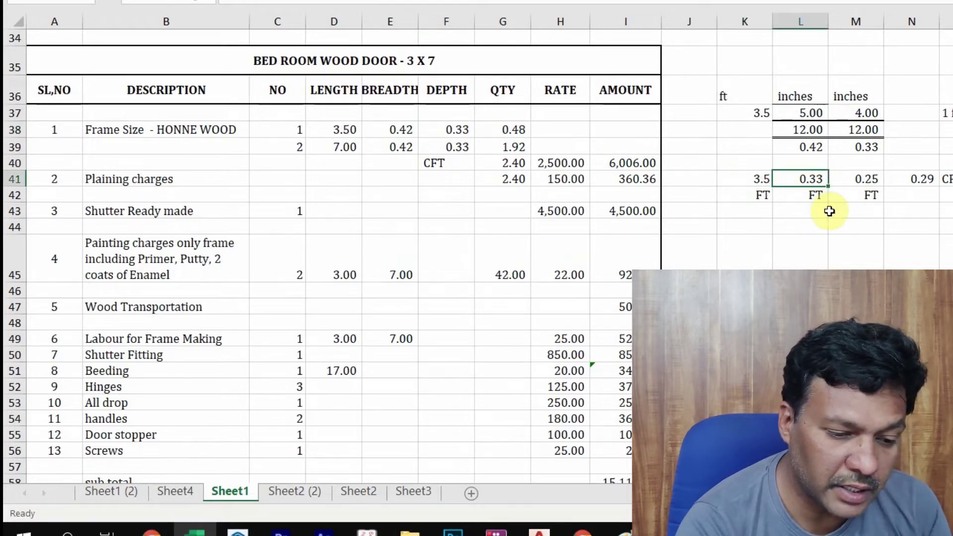
pyautogui.click(862, 181)
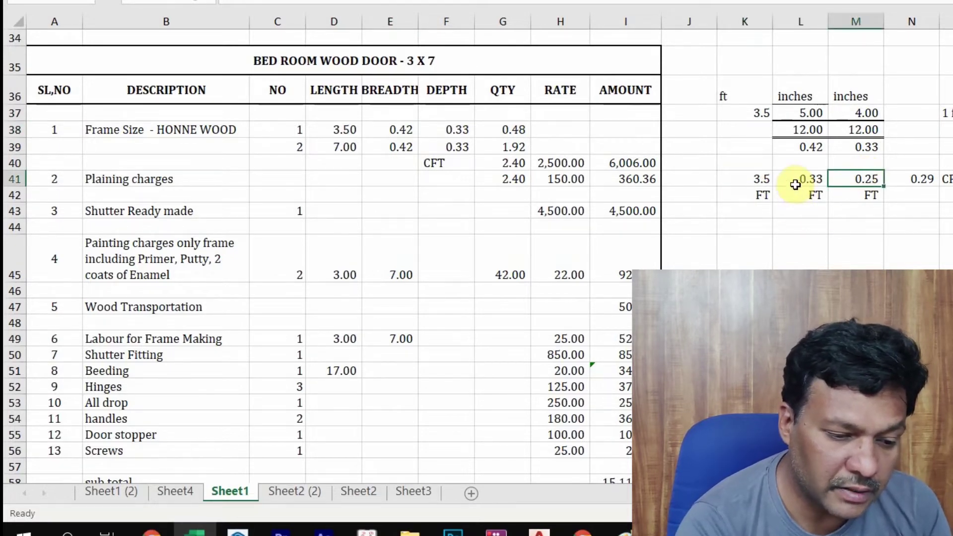
pyautogui.click(792, 181)
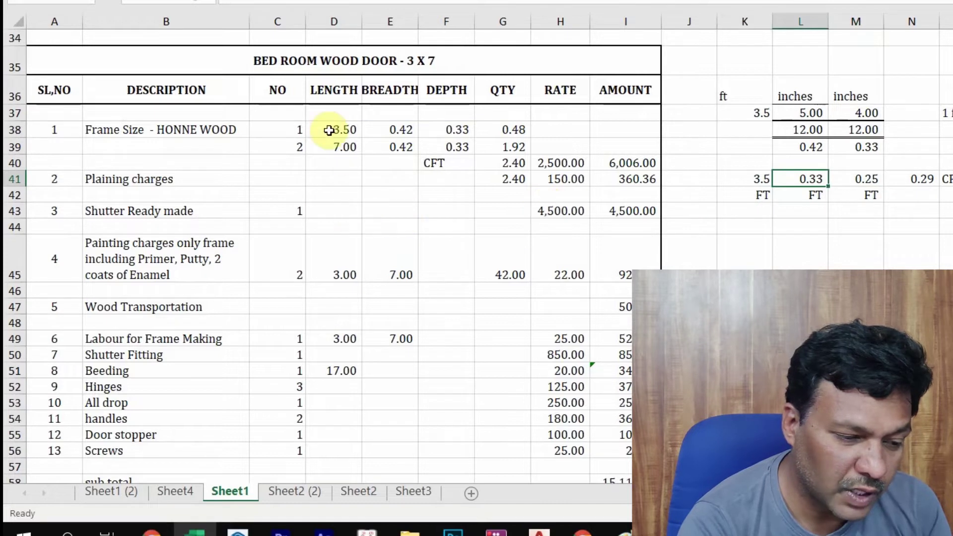
# Trace the first frame row's length, breadth and depth through to its quantity.
pyautogui.click(343, 139)
pyautogui.click(343, 130)
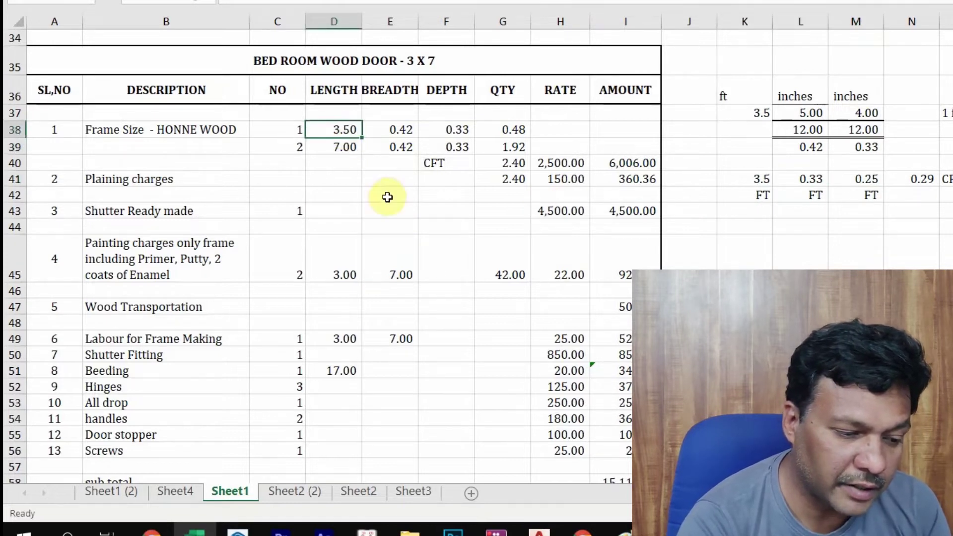
pyautogui.click(386, 130)
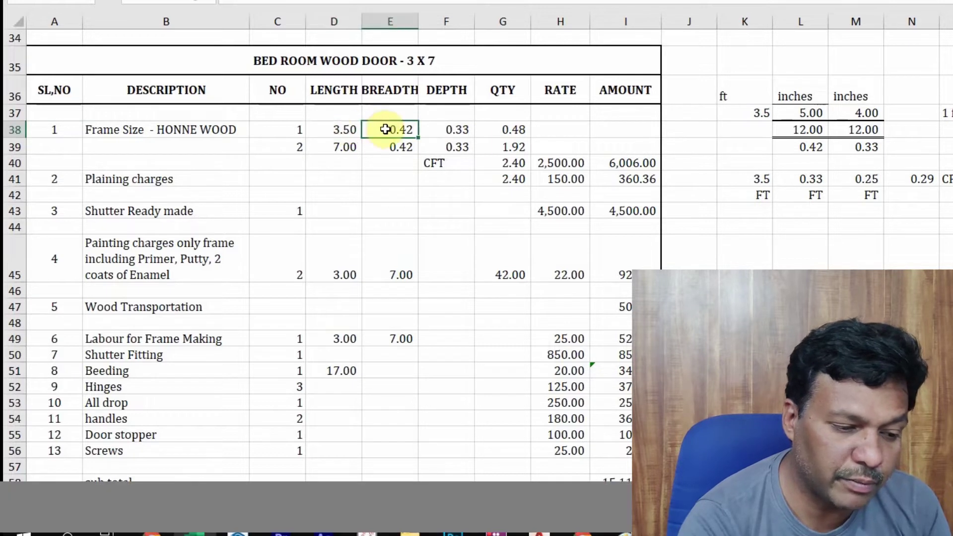
pyautogui.click(455, 130)
pyautogui.click(514, 130)
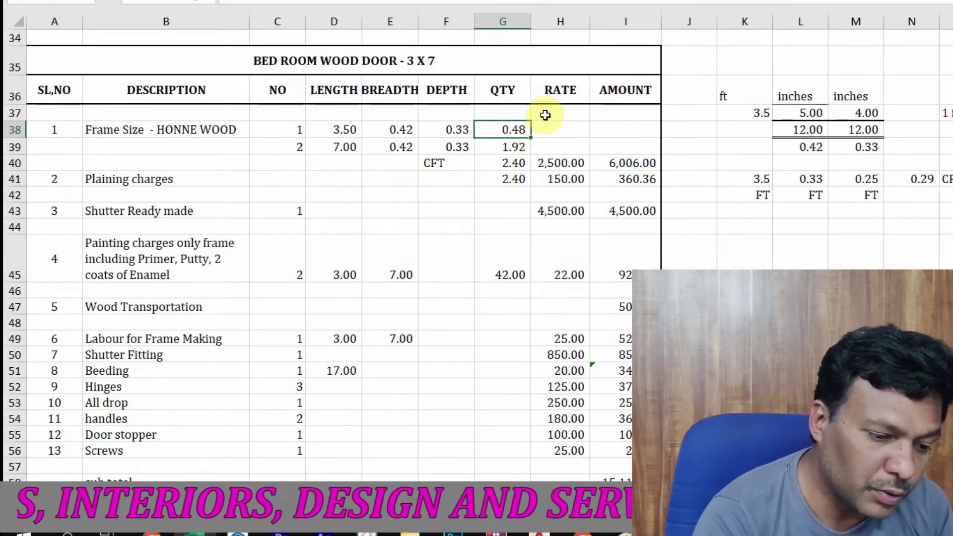
# Review the second frame row's number and dimensions, and reveal the formula behind its quantity in G39.
pyautogui.click(295, 150)
pyautogui.click(305, 182)
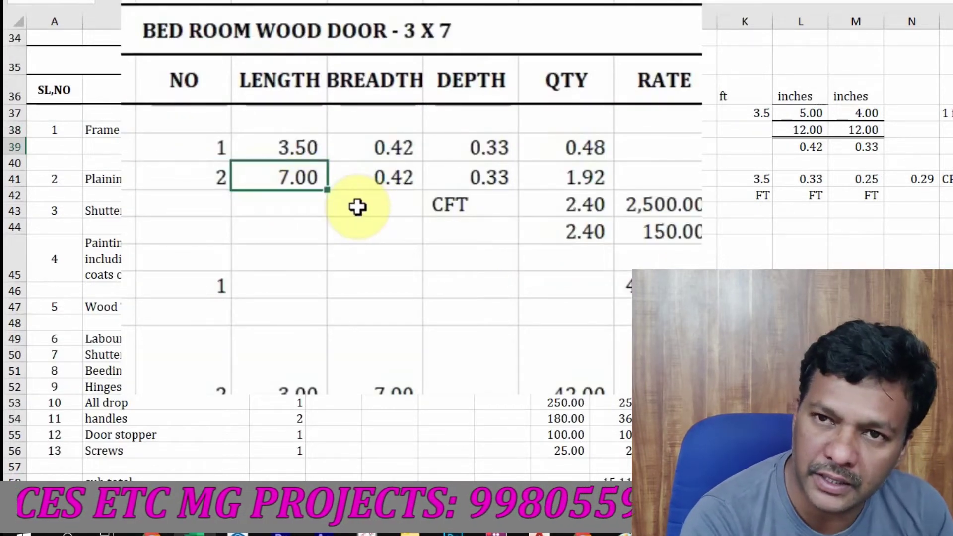
pyautogui.click(399, 182)
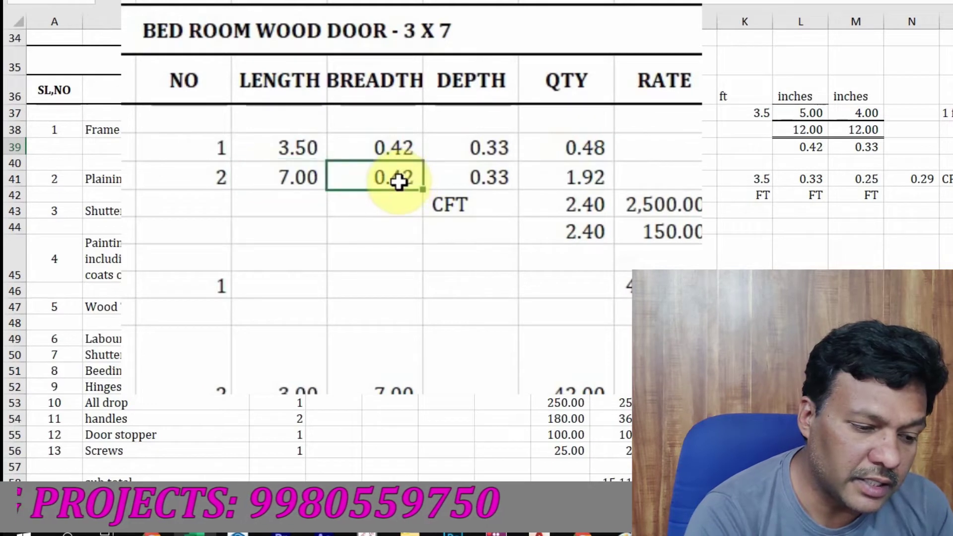
pyautogui.click(492, 178)
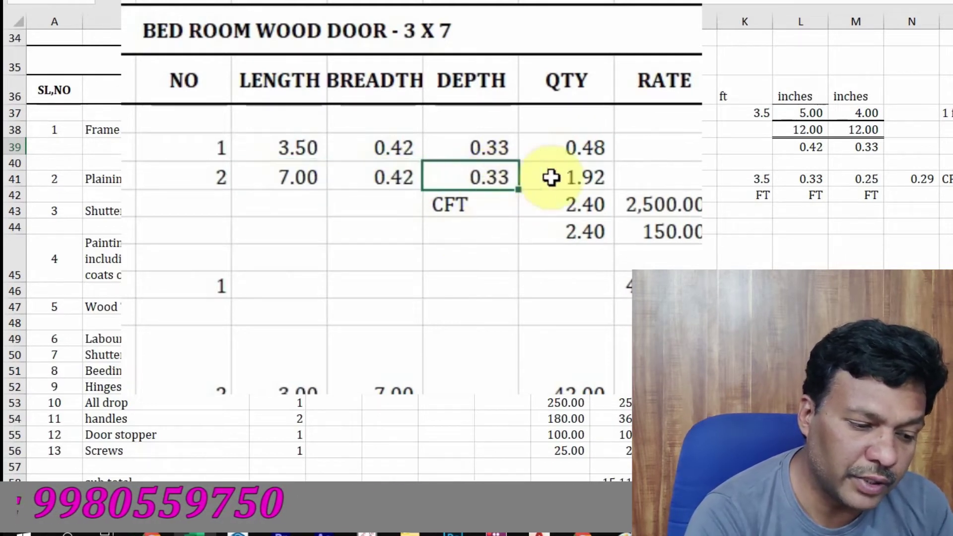
pyautogui.click(575, 177)
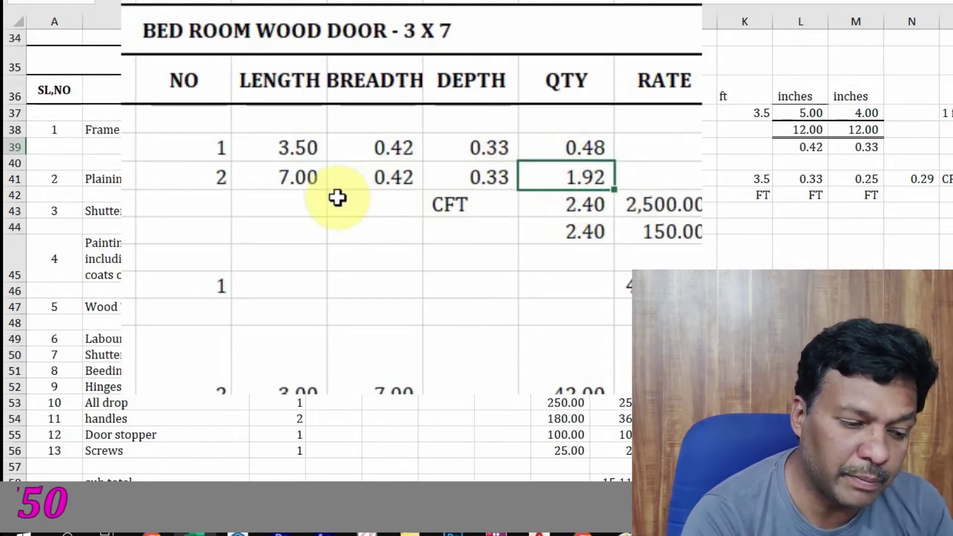
pyautogui.doubleClick(563, 179)
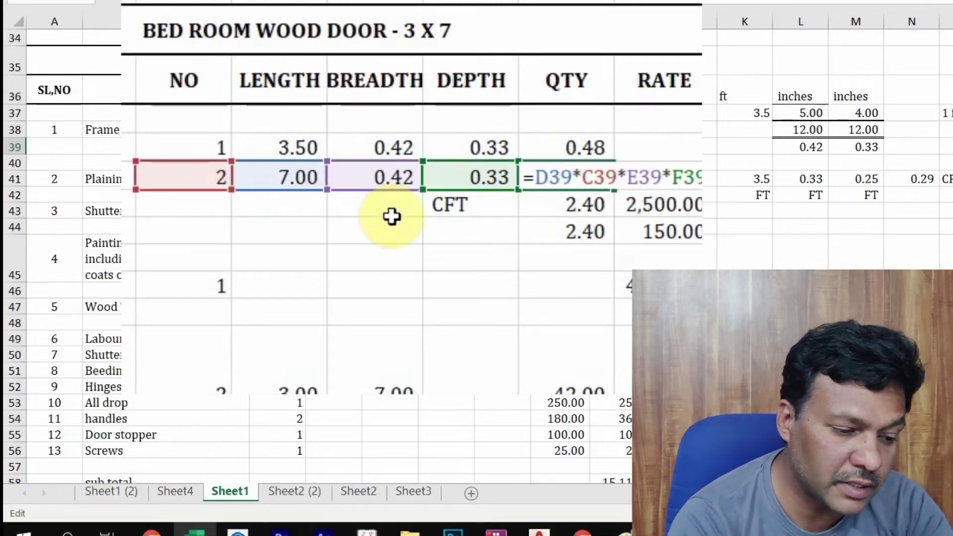
# Close the open formula and check the frame wood's total CFT quantity, its formula, and the rate and amount in row 40.
pyautogui.press('Escape')
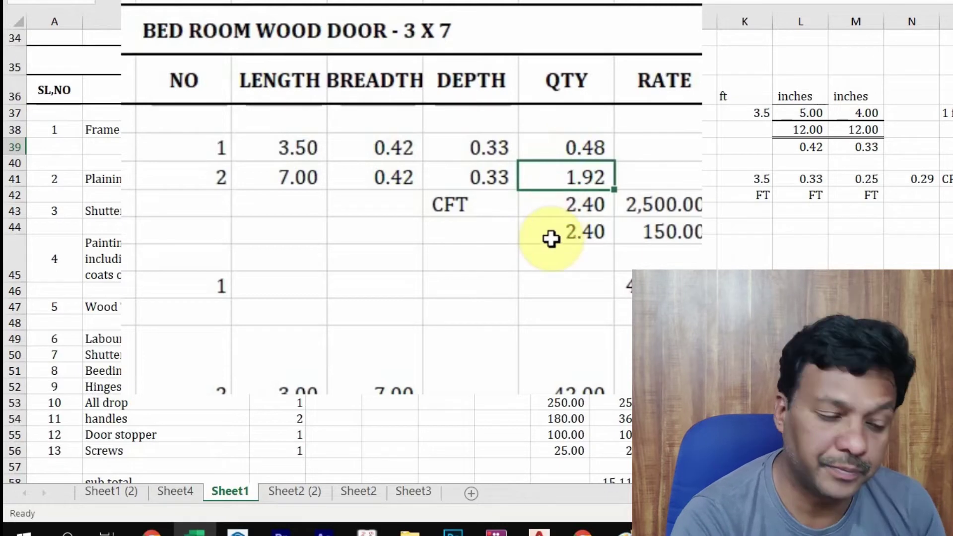
pyautogui.click(556, 214)
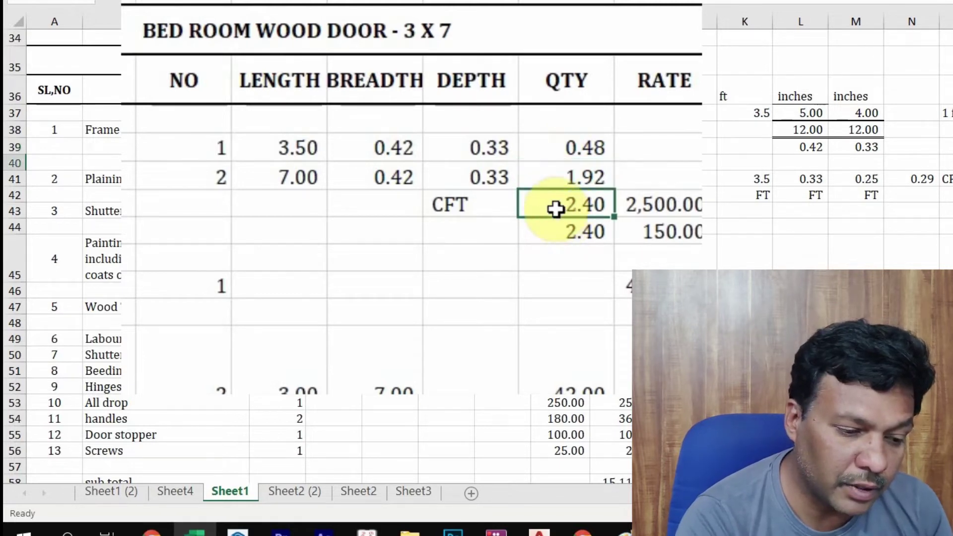
pyautogui.doubleClick(556, 208)
pyautogui.press('Escape')
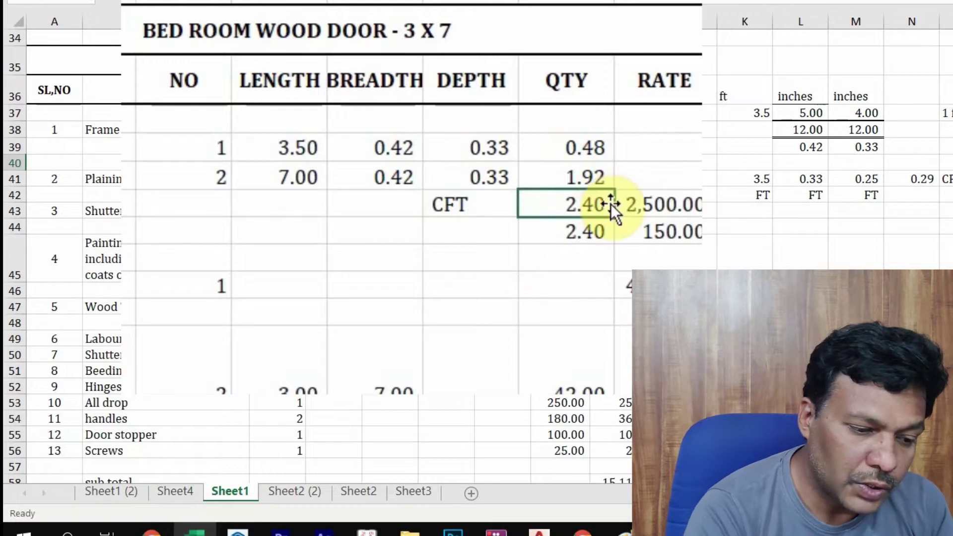
pyautogui.click(663, 207)
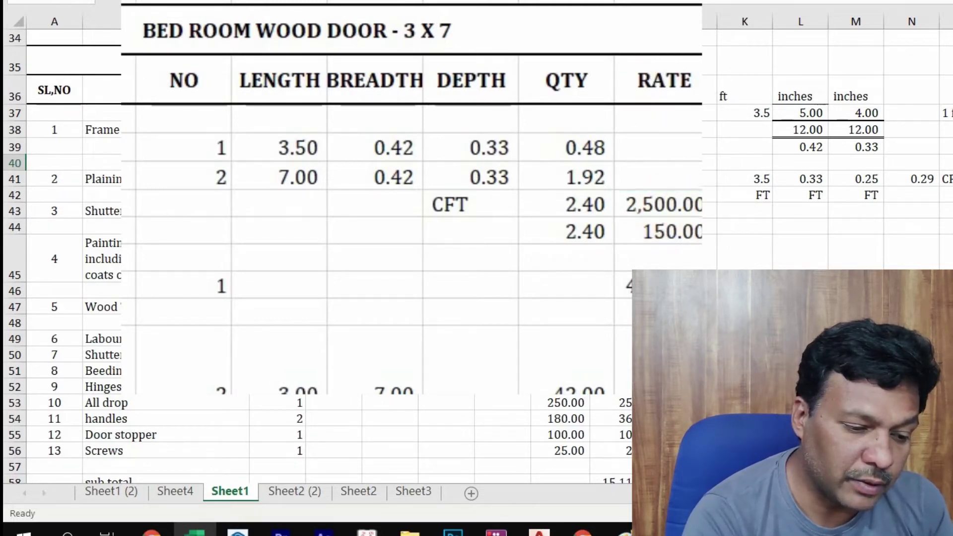
pyautogui.press('F2')
pyautogui.press('Escape')
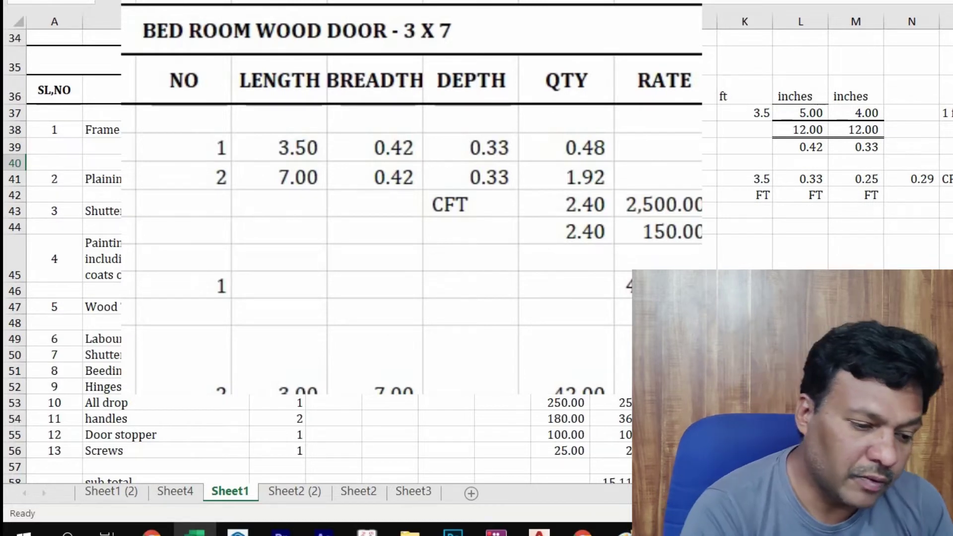
# Review the Plaining charges' quantity, rate and amount in row 41 against the frame wood's quantity and amount in row 40.
pyautogui.click(553, 228)
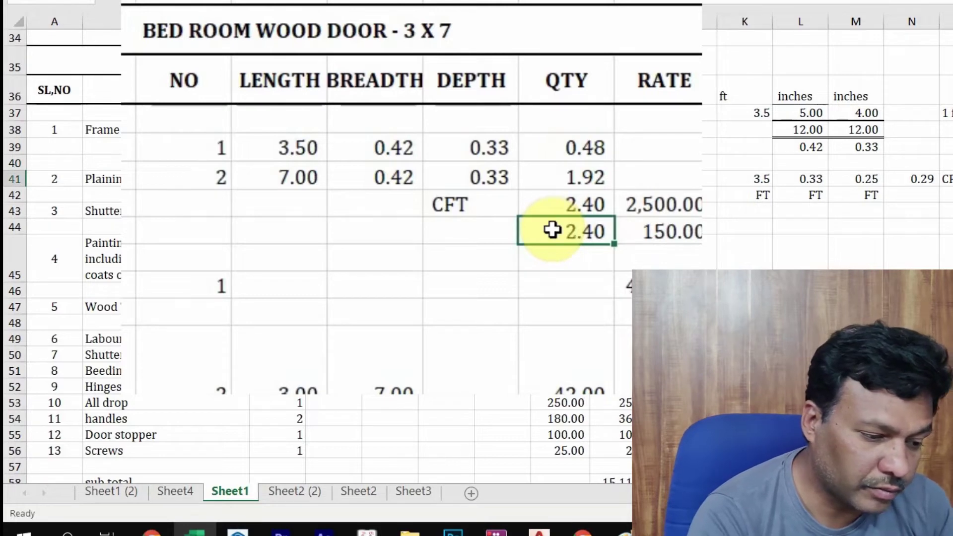
pyautogui.scroll(-2, 574, 240)
pyautogui.scroll(2, 576, 240)
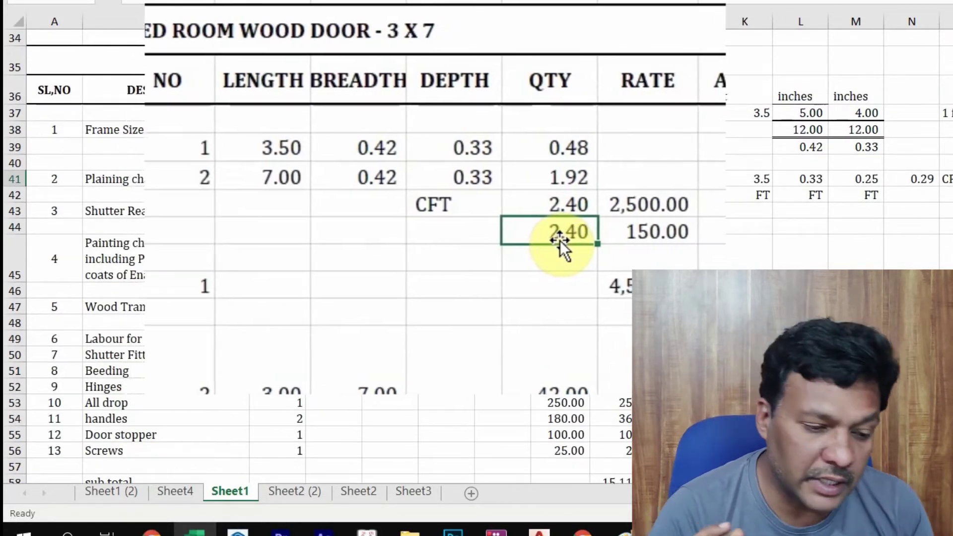
pyautogui.click(638, 246)
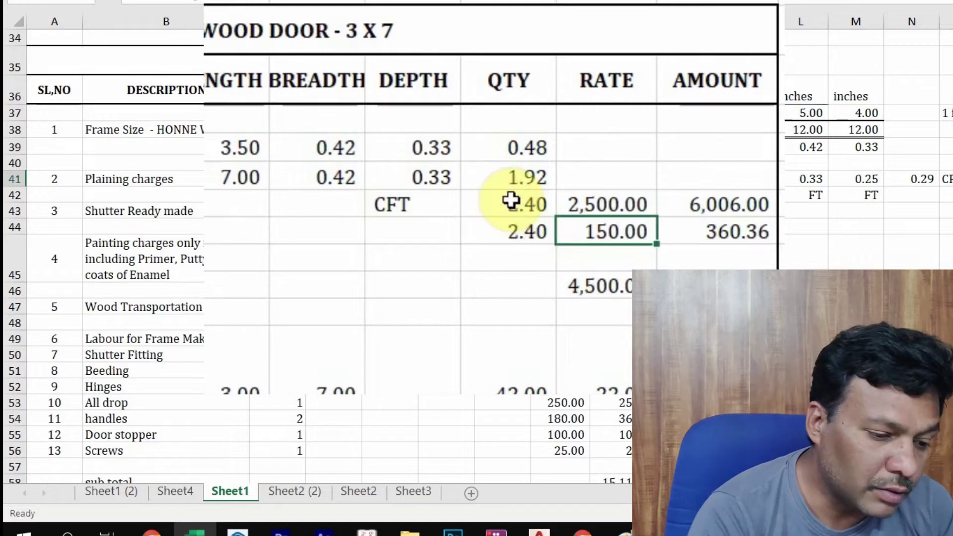
pyautogui.click(511, 203)
pyautogui.click(506, 237)
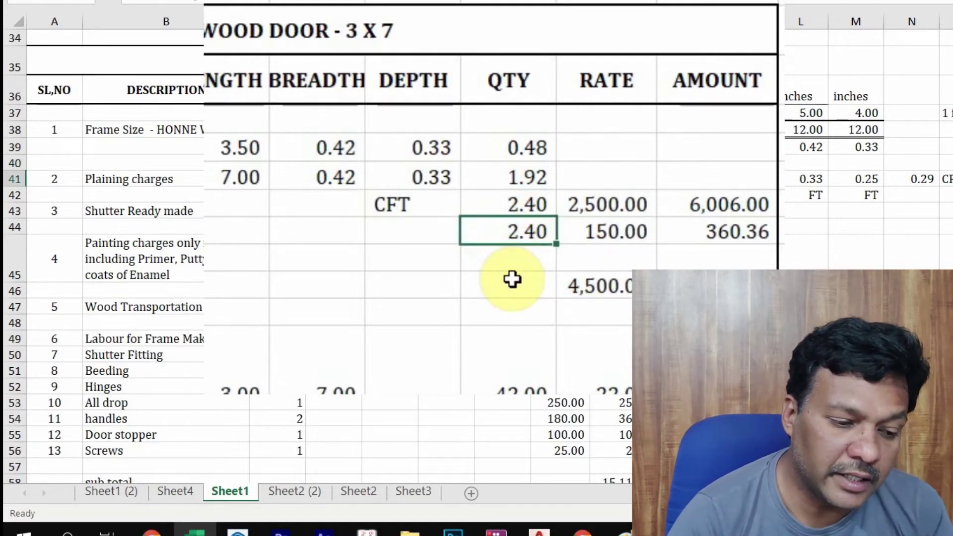
pyautogui.click(587, 233)
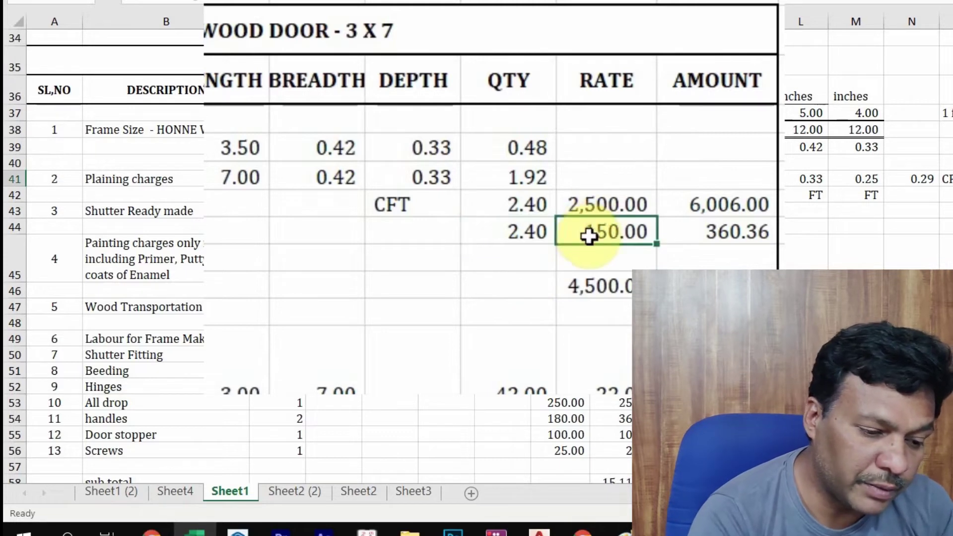
pyautogui.click(688, 234)
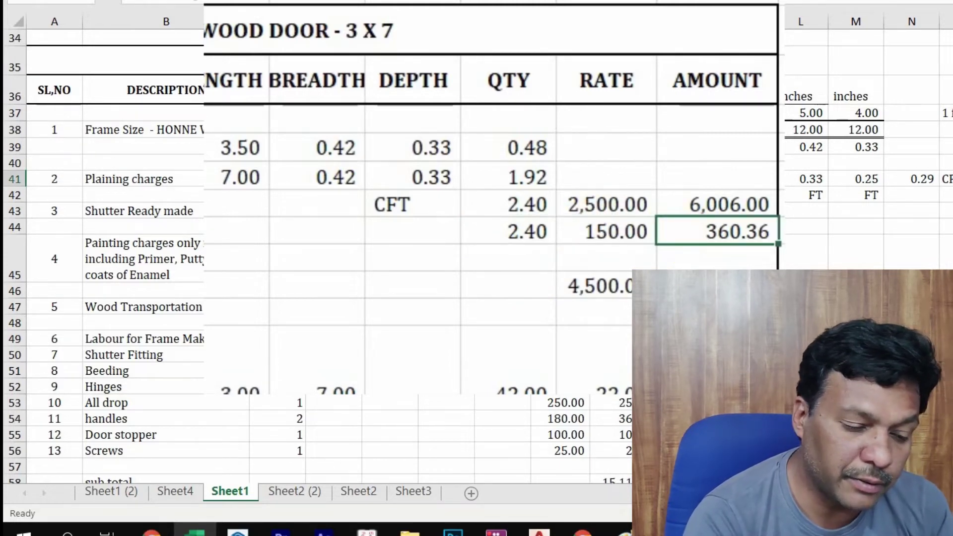
pyautogui.scroll(-1, 744, 100)
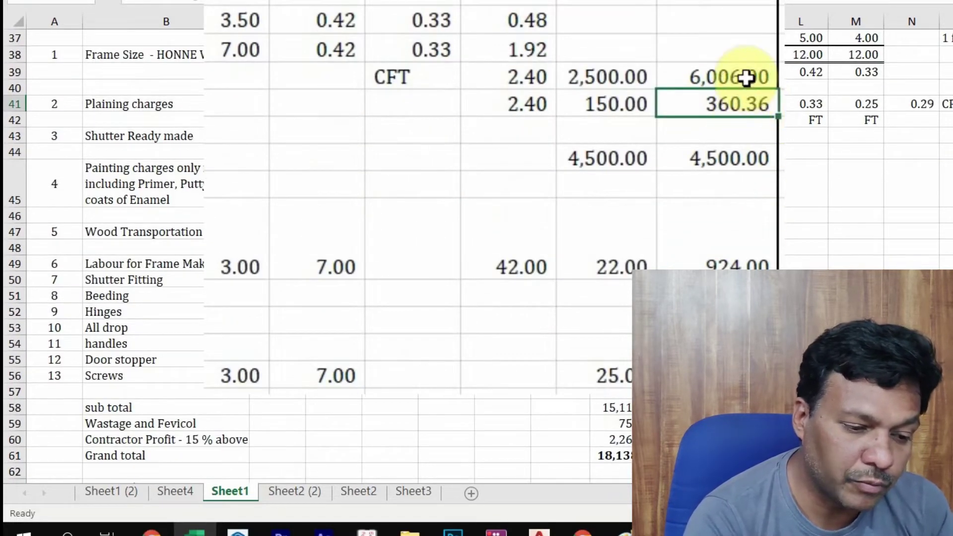
pyautogui.click(744, 82)
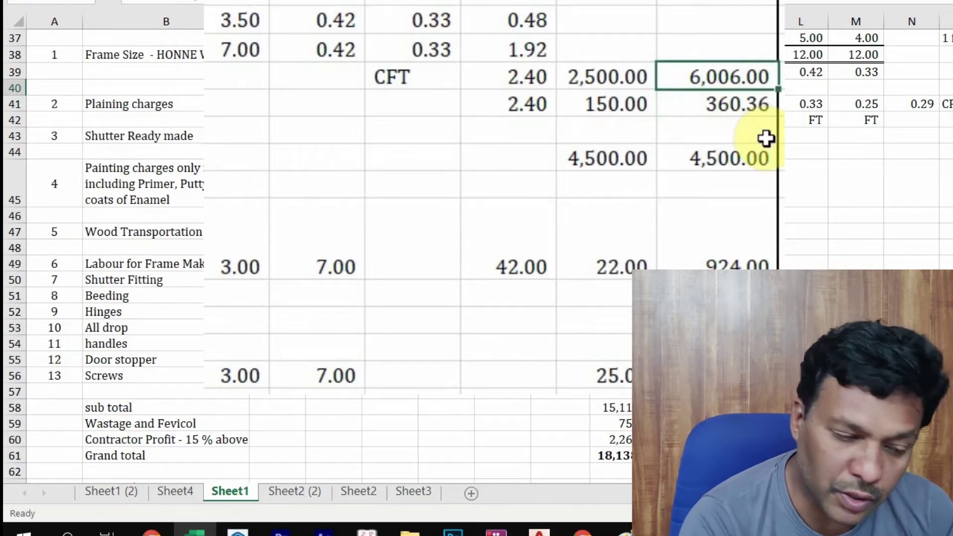
pyautogui.click(739, 110)
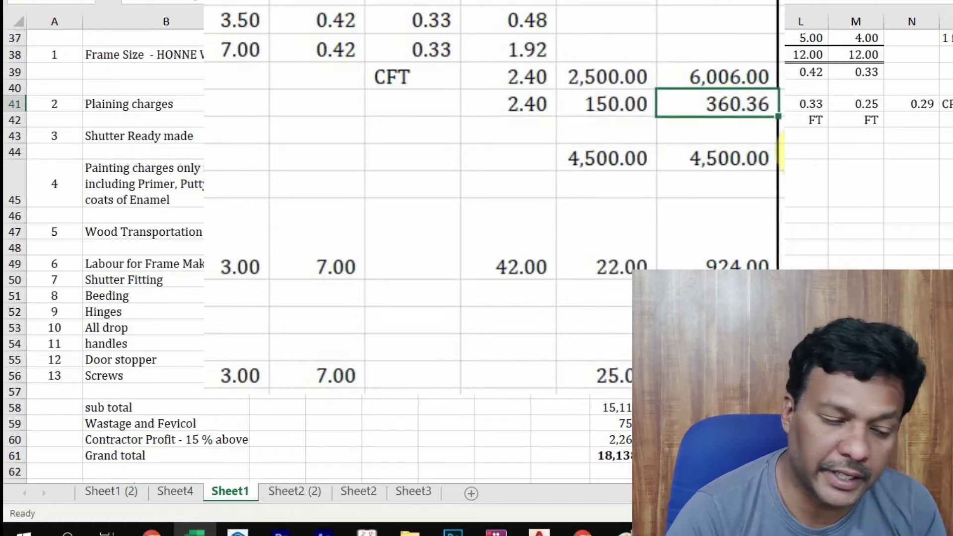
# Check the Shutter Ready made item's rate, then switch to the wood analysis folder and open a picture of a door shutter.
pyautogui.click(171, 137)
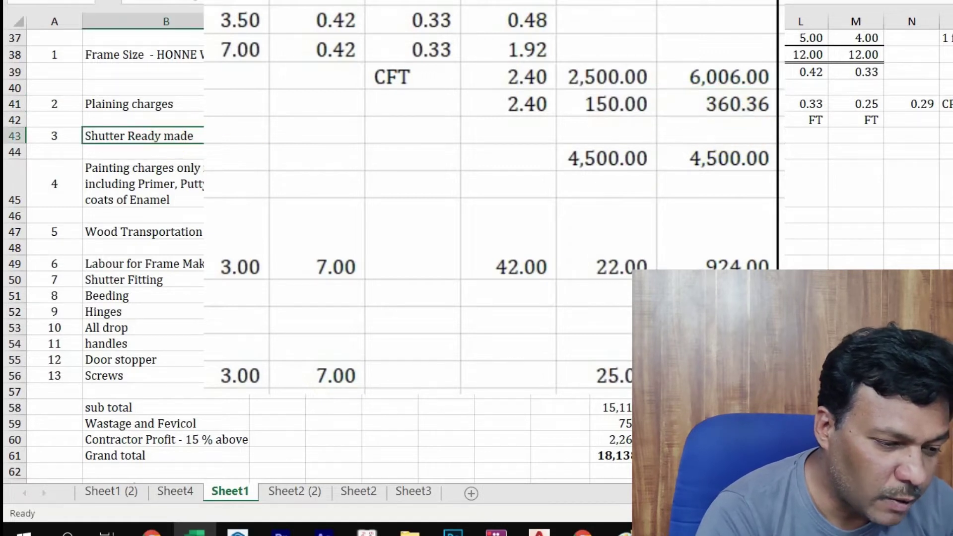
pyautogui.click(625, 171)
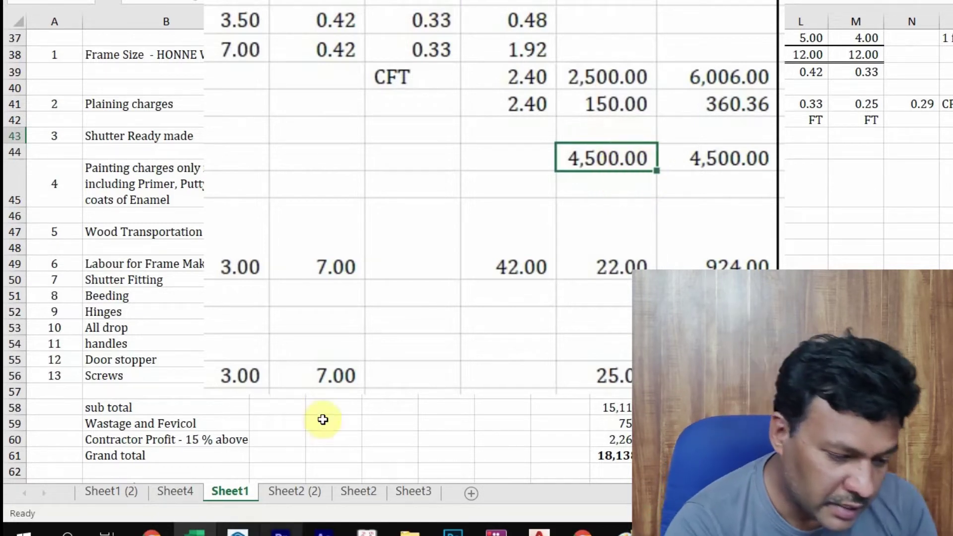
pyautogui.moveTo(410, 533)
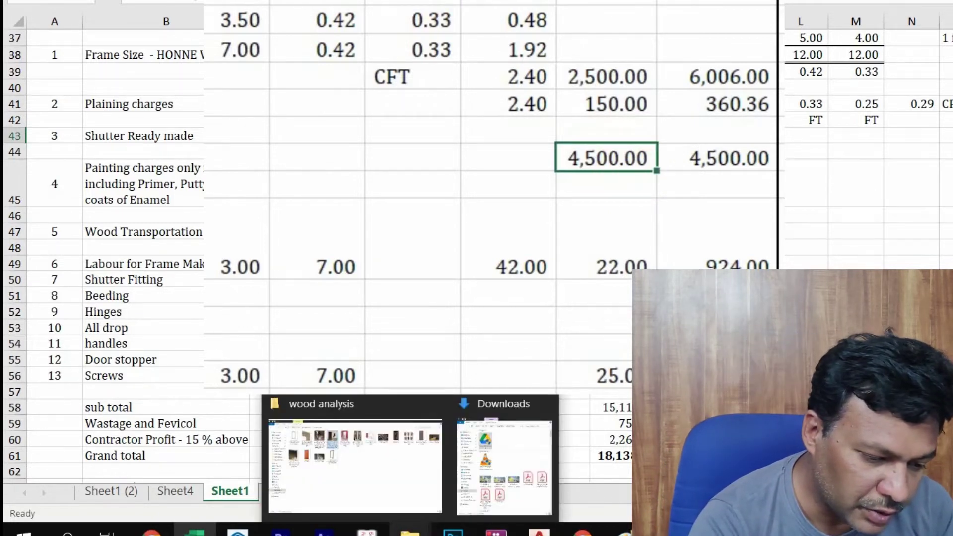
pyautogui.click(366, 457)
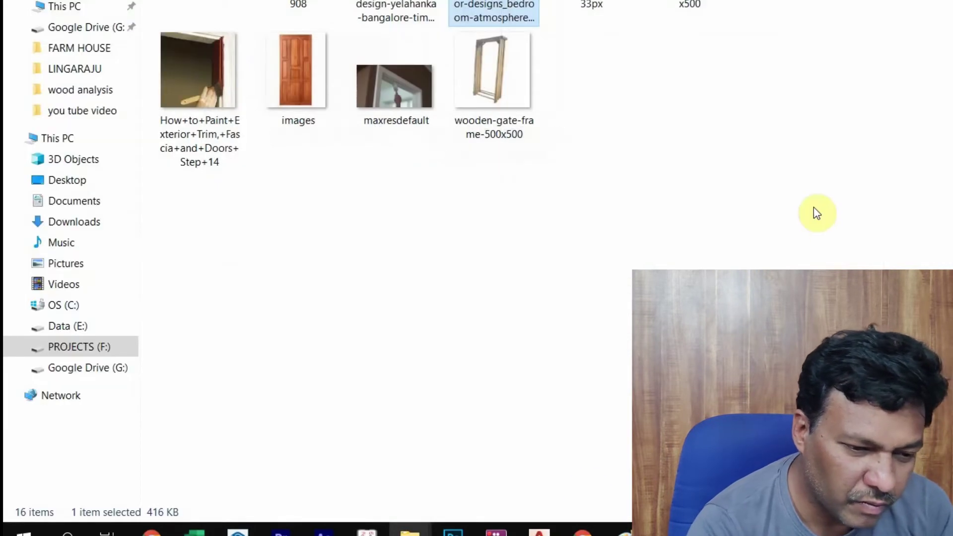
pyautogui.press('Up')
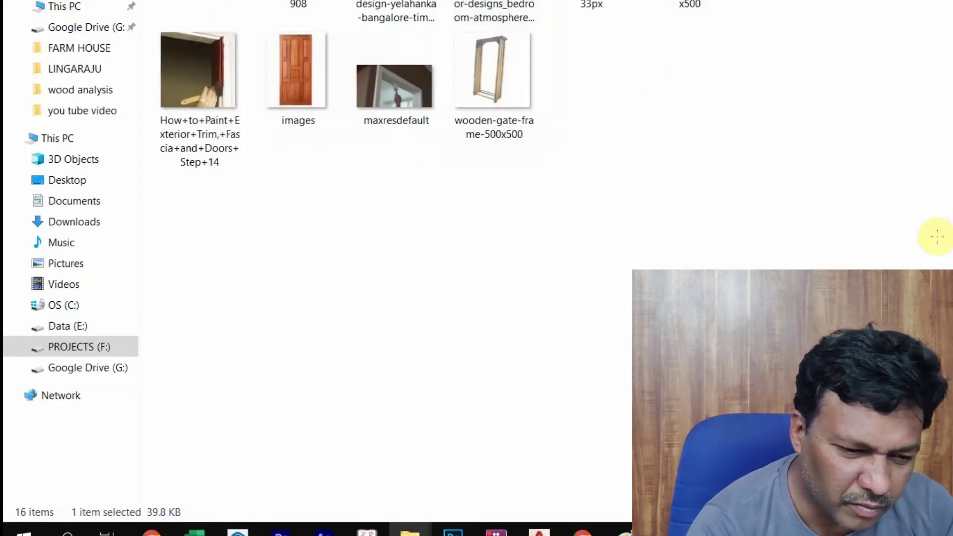
pyautogui.press('Return')
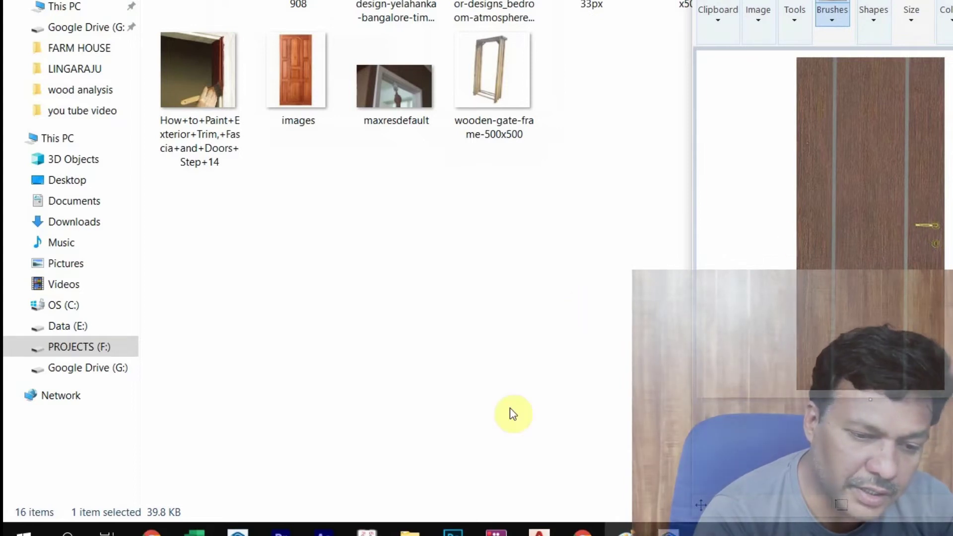
# Return to the Excel estimate and review the Shutter Ready made item's description, rate and amount in row 43.
pyautogui.click(196, 531)
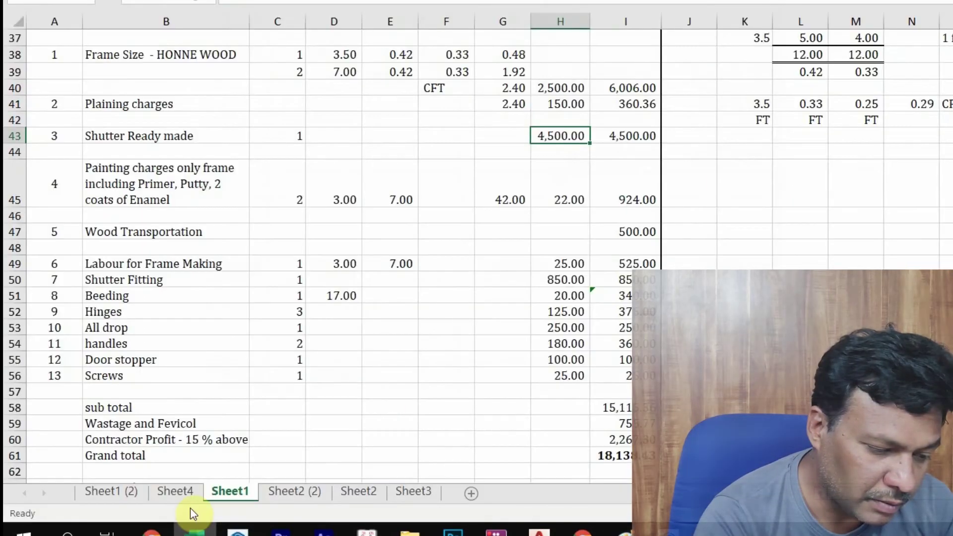
pyautogui.click(185, 135)
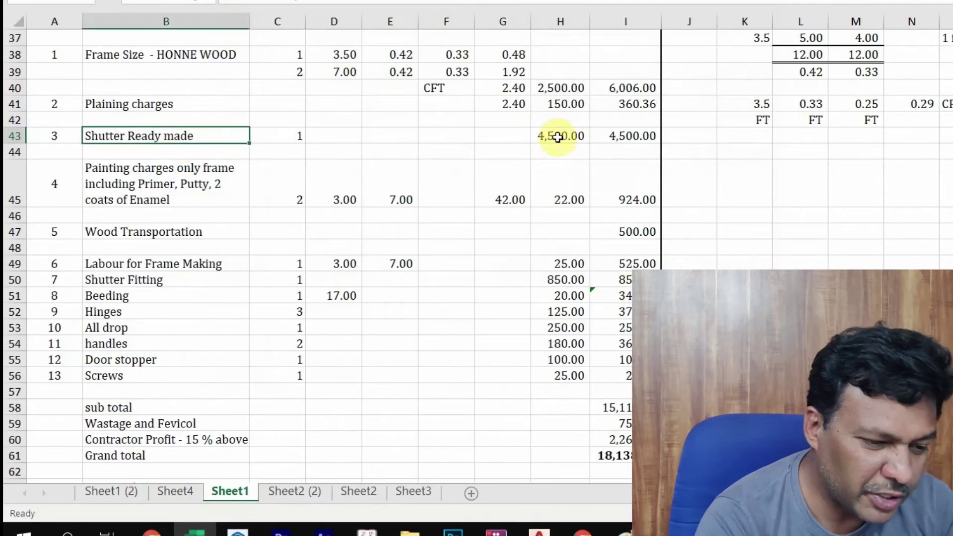
pyautogui.click(558, 135)
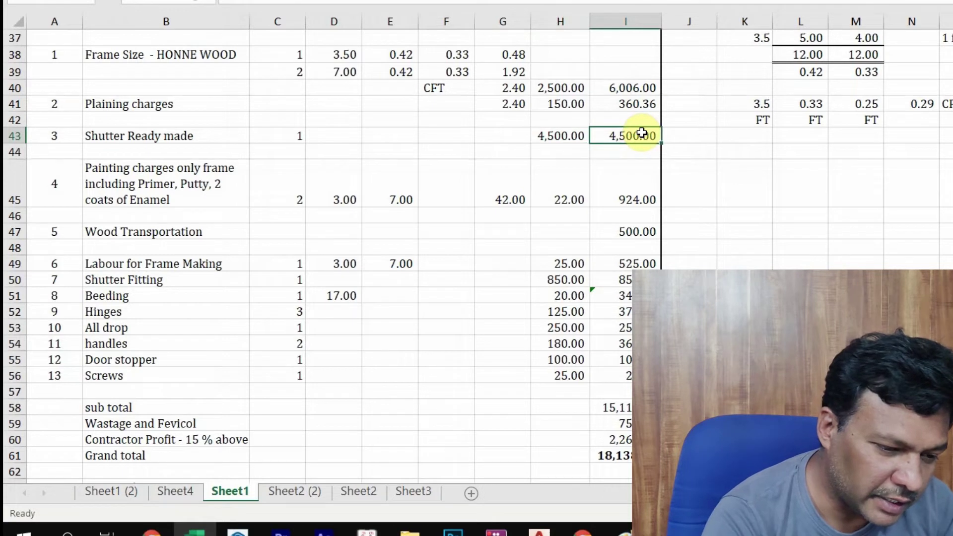
# Examine the frame painting item's description, number, length and breadth in row 45.
pyautogui.click(186, 194)
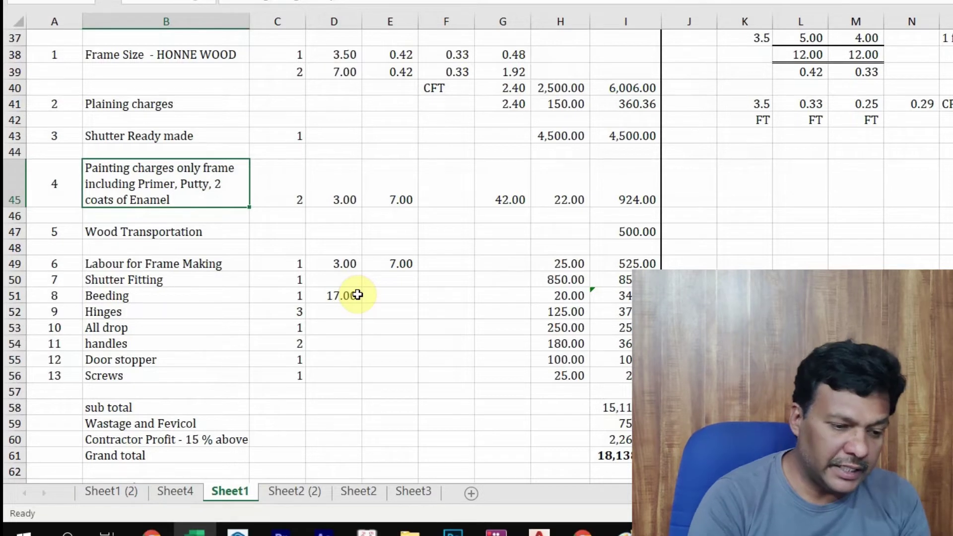
pyautogui.click(273, 196)
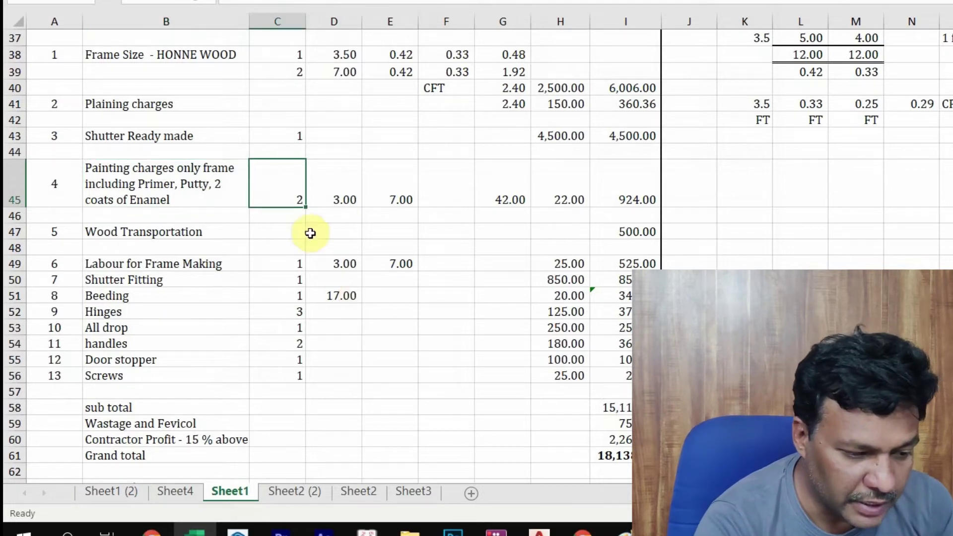
pyautogui.click(333, 208)
pyautogui.click(393, 192)
pyautogui.click(339, 190)
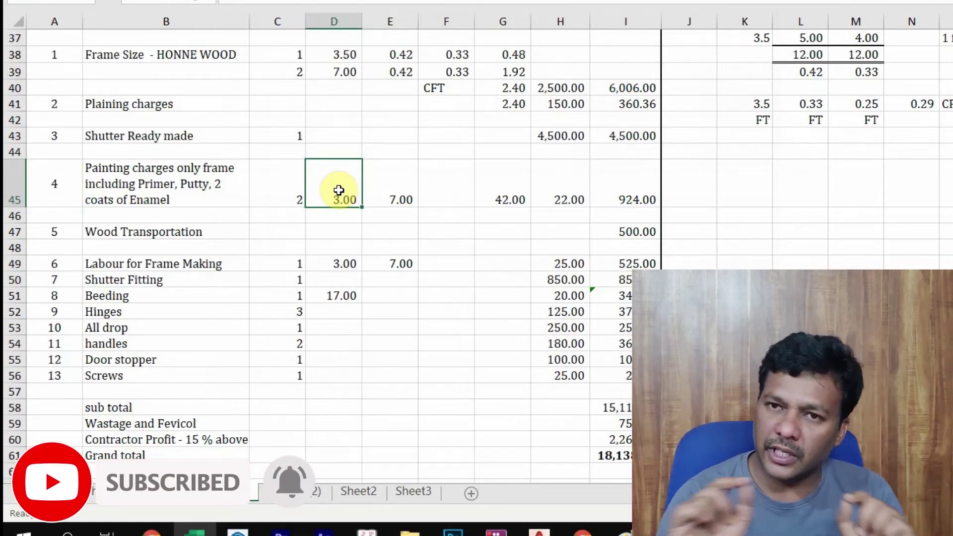
pyautogui.click(393, 188)
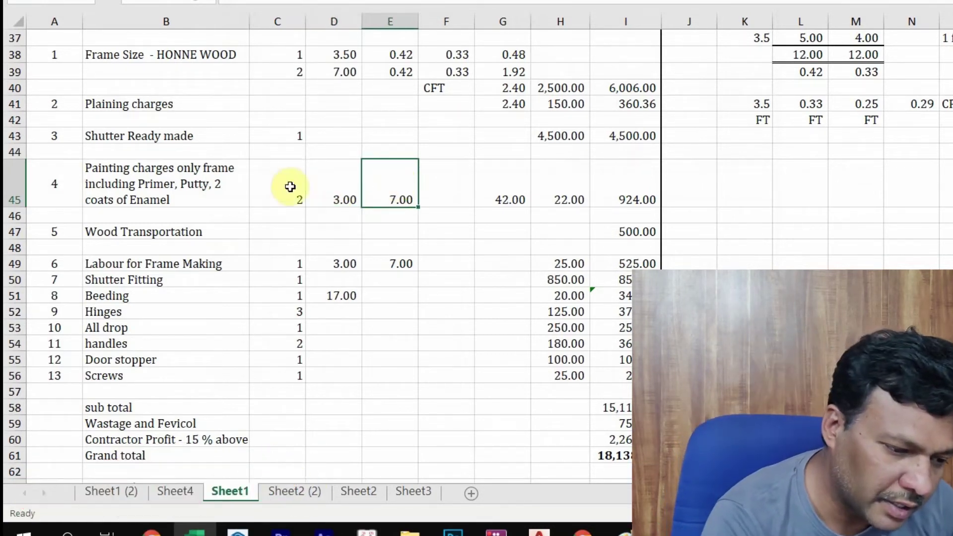
pyautogui.click(333, 197)
pyautogui.click(293, 187)
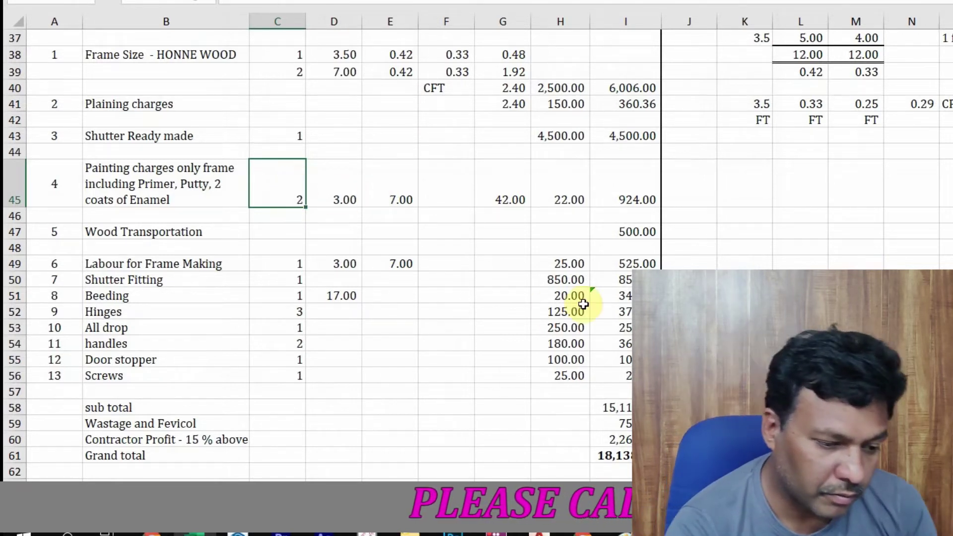
# Trace the frame painting charges from length and breadth through quantity and rate to the amount.
pyautogui.click(348, 187)
pyautogui.click(375, 179)
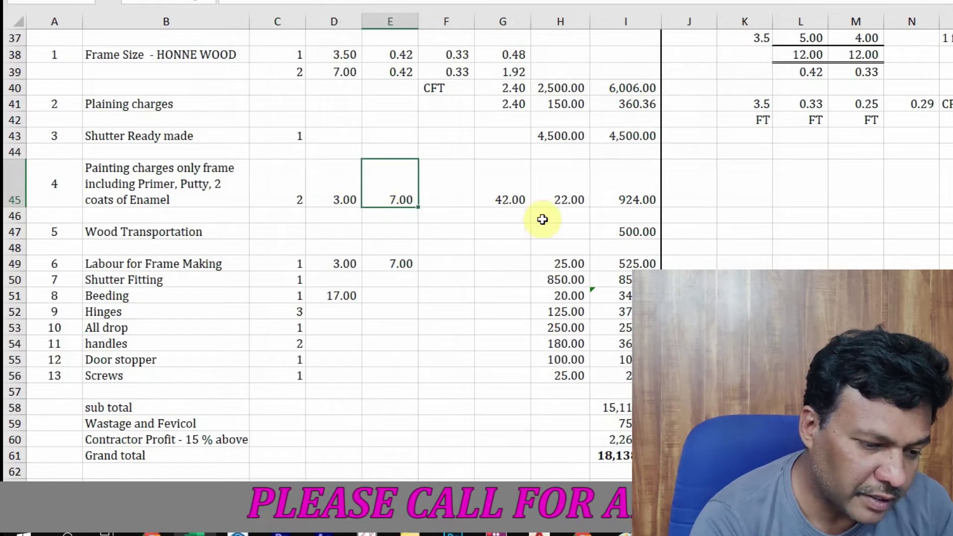
pyautogui.click(499, 181)
pyautogui.click(565, 168)
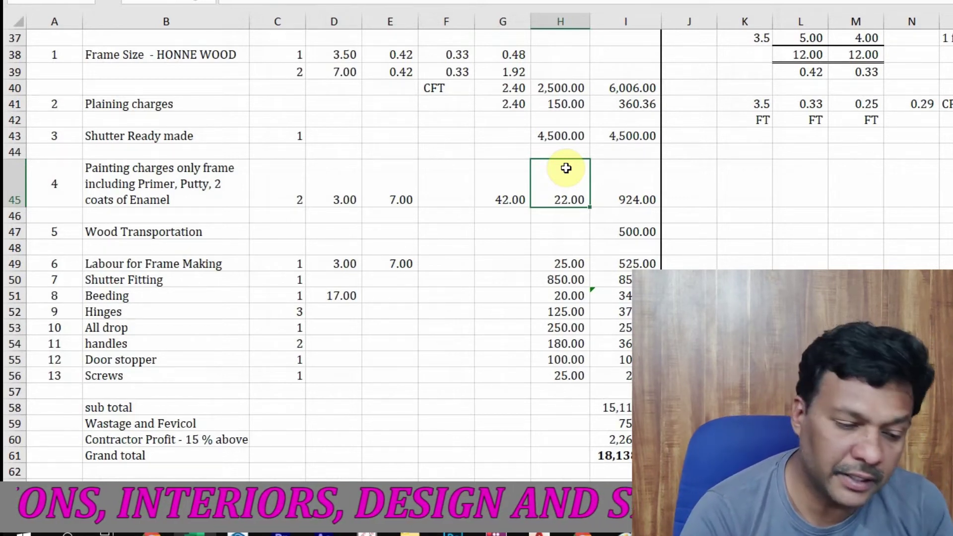
pyautogui.click(614, 169)
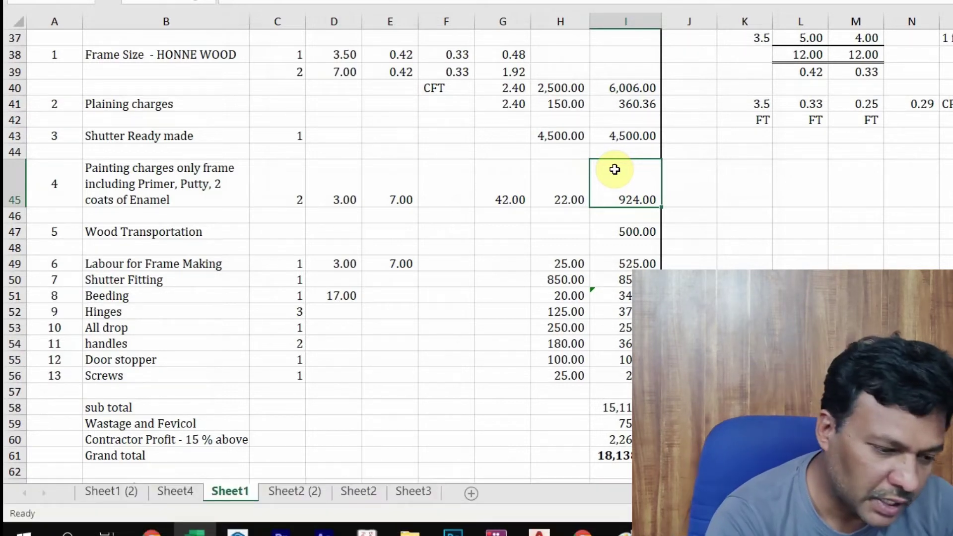
# Review the Wood Transportation item and its lump-sum amount in row 47.
pyautogui.click(221, 232)
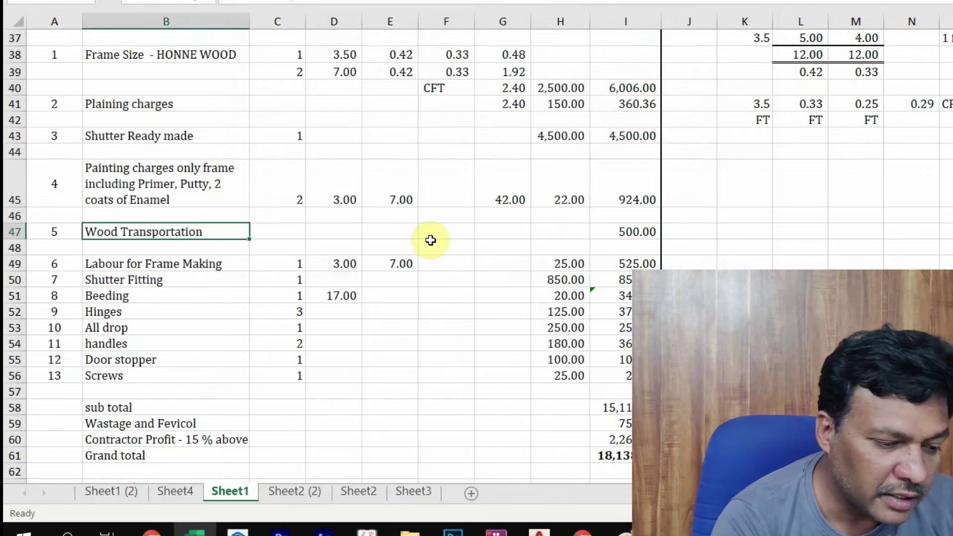
pyautogui.scroll(1, 430, 240)
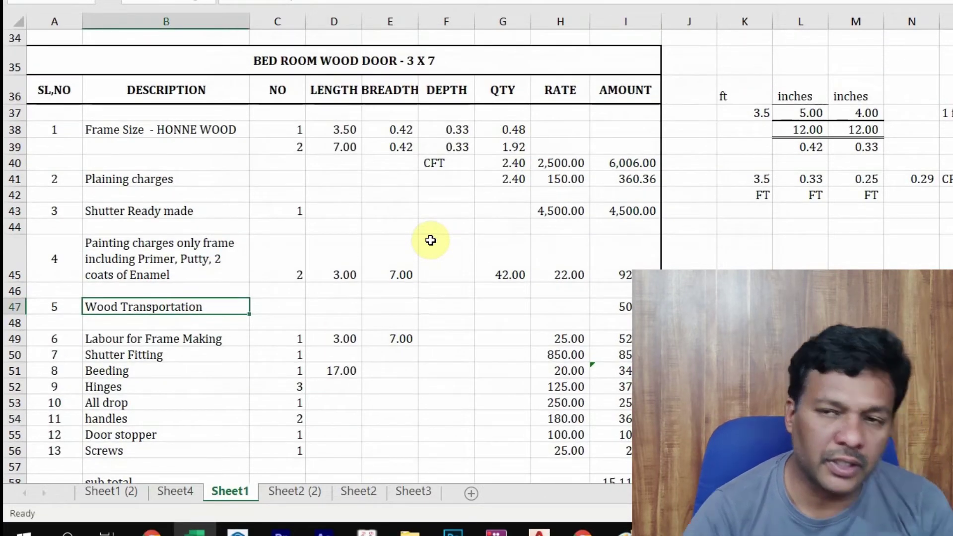
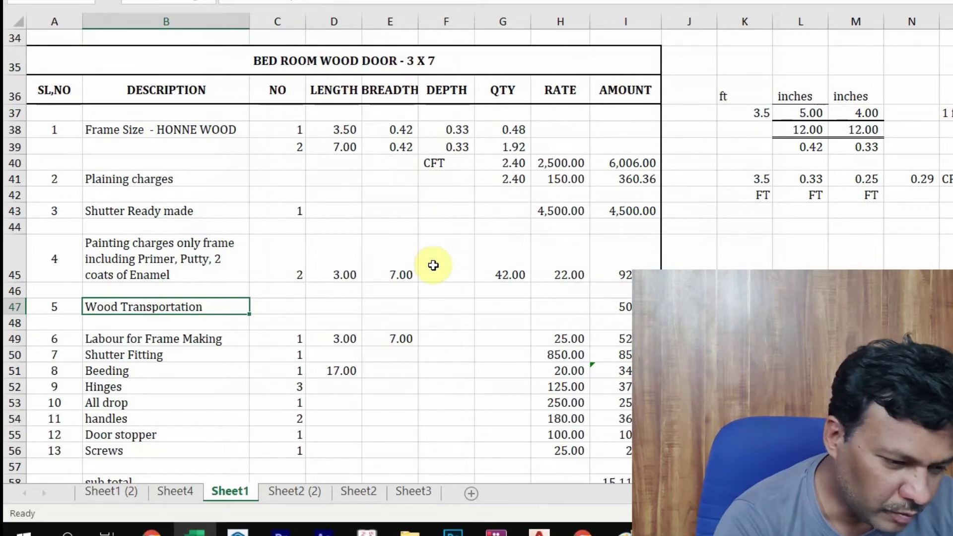
pyautogui.scroll(-1, 431, 264)
pyautogui.click(645, 229)
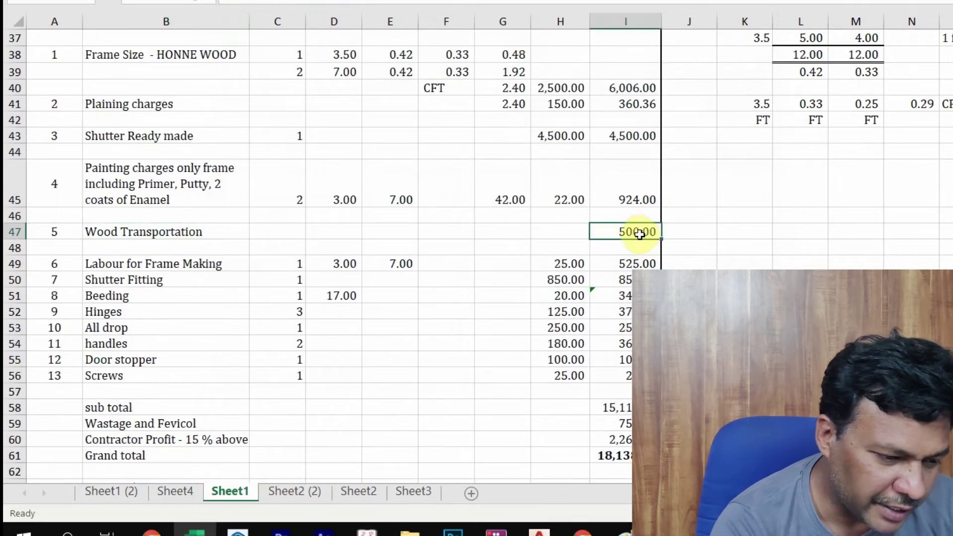
# Review the Labour for Frame Making item's description and amount in row 49.
pyautogui.click(197, 266)
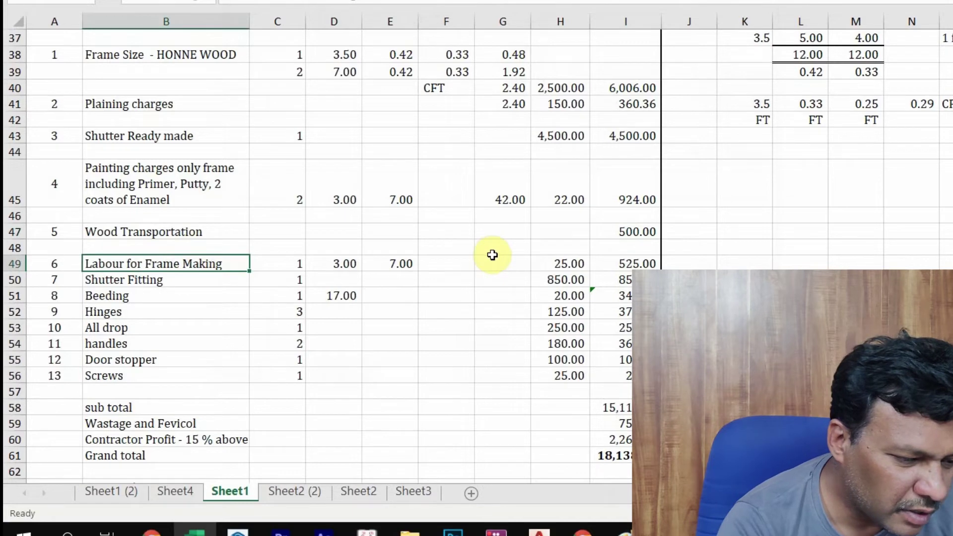
pyautogui.scroll(-1, 492, 255)
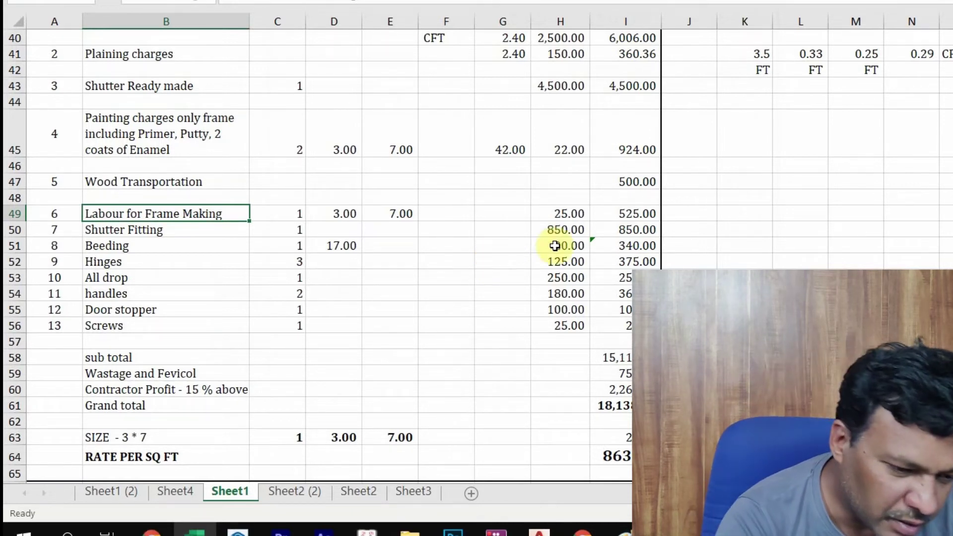
pyautogui.click(639, 216)
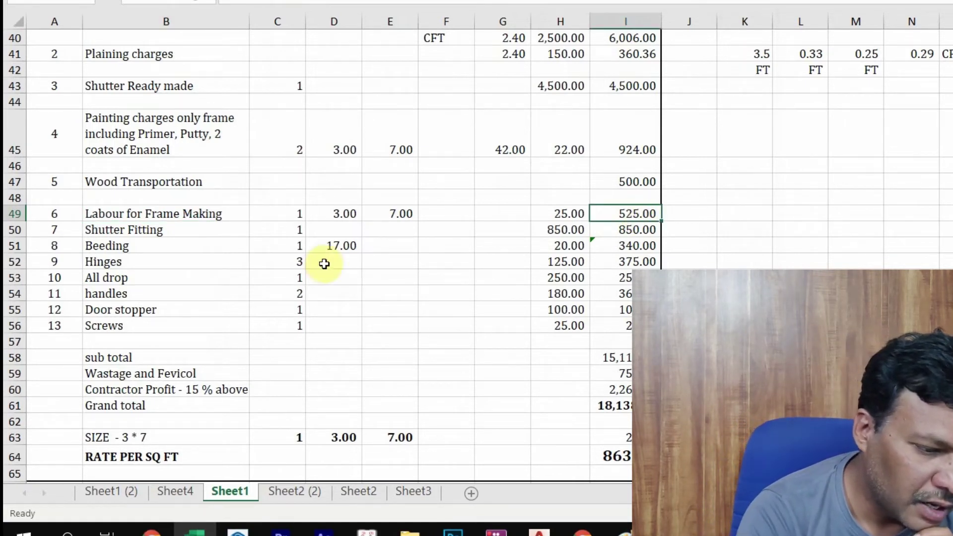
# Extend the row 50 description to "Shutter Fitting - LABOUR CHARGE" and check that item's rate and amount.
pyautogui.click(169, 234)
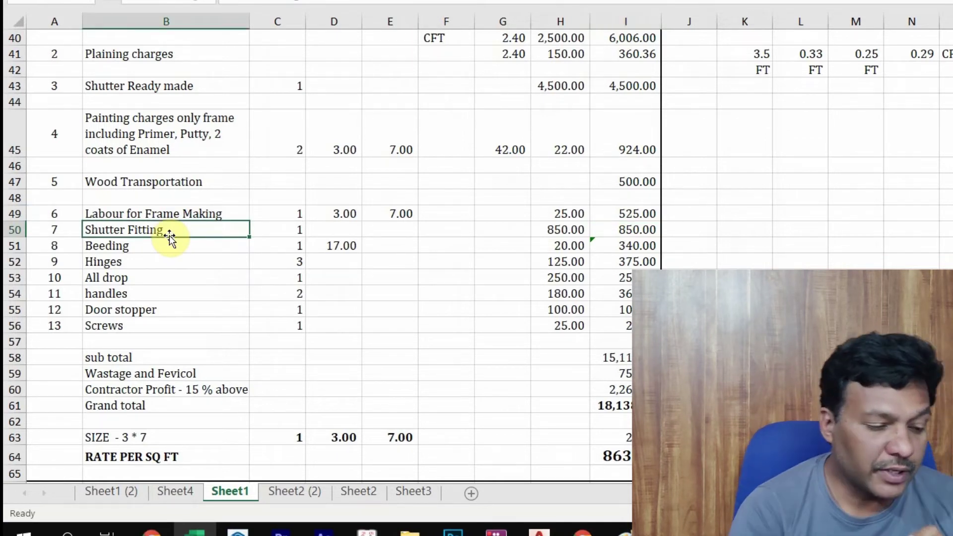
pyautogui.doubleClick(184, 231)
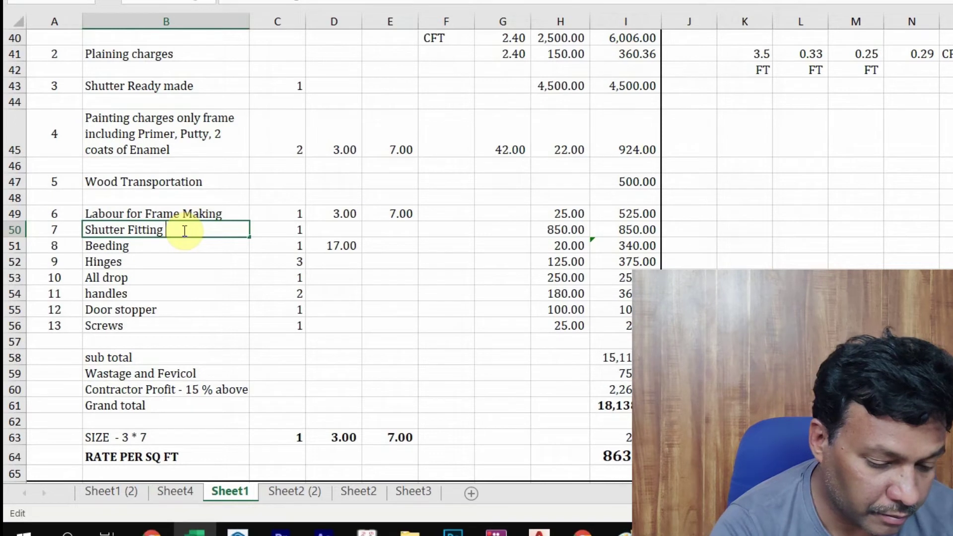
pyautogui.write('- LABOUR CHARGE')
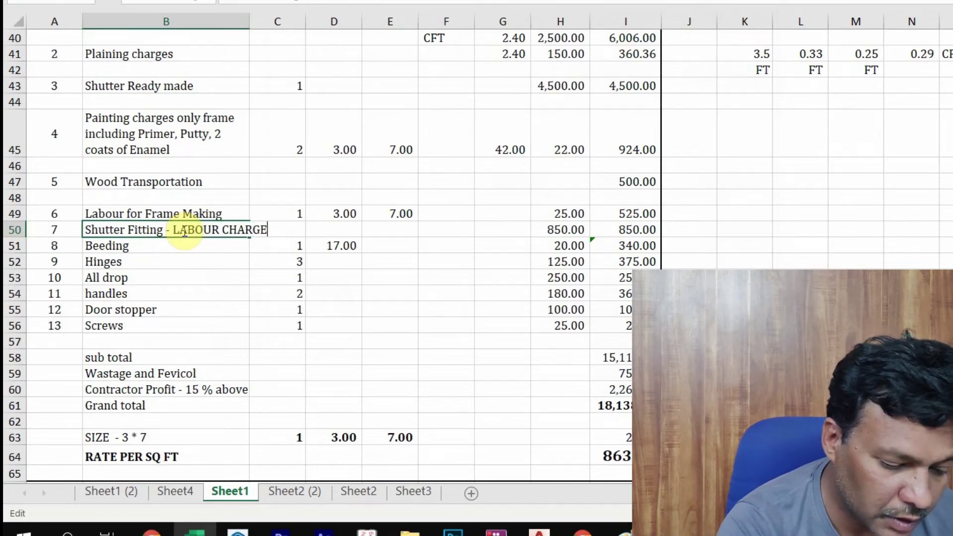
pyautogui.press('Return')
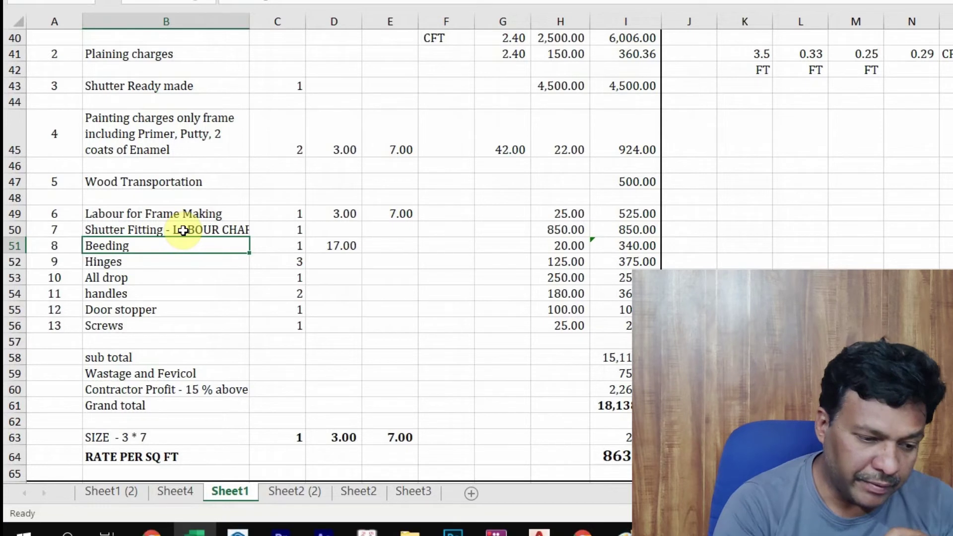
pyautogui.click(555, 227)
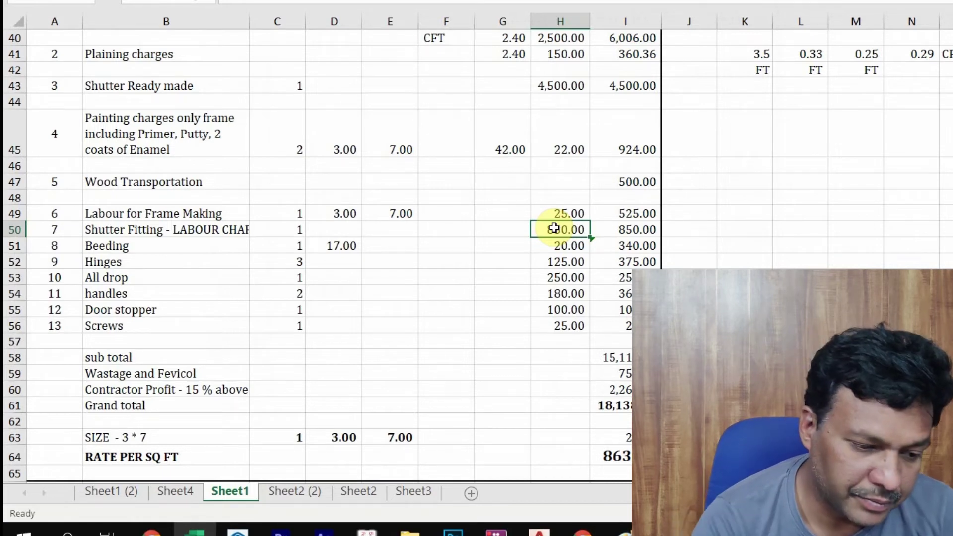
pyautogui.click(614, 229)
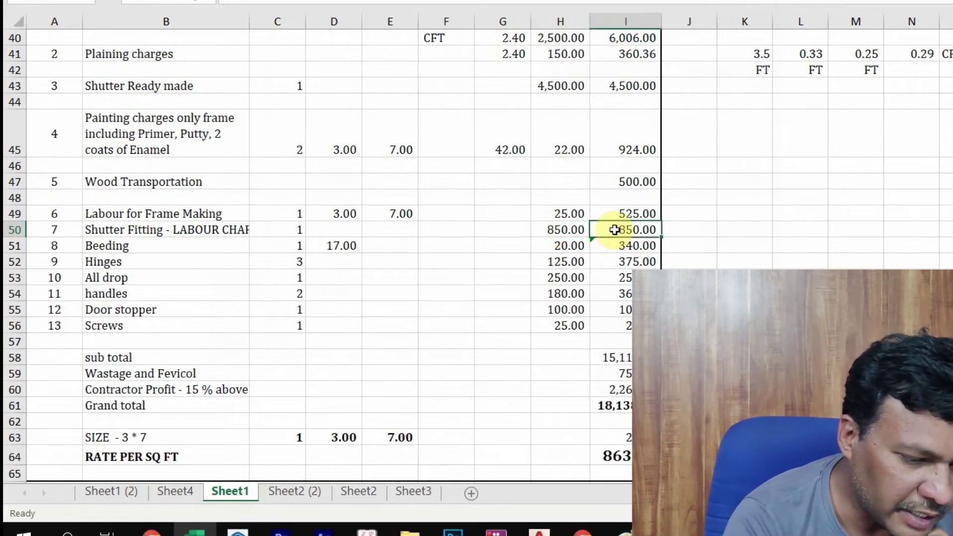
# Examine the Beeding item in row 51 from its description and length through rate to amount.
pyautogui.click(168, 247)
pyautogui.scroll(-1, 194, 250)
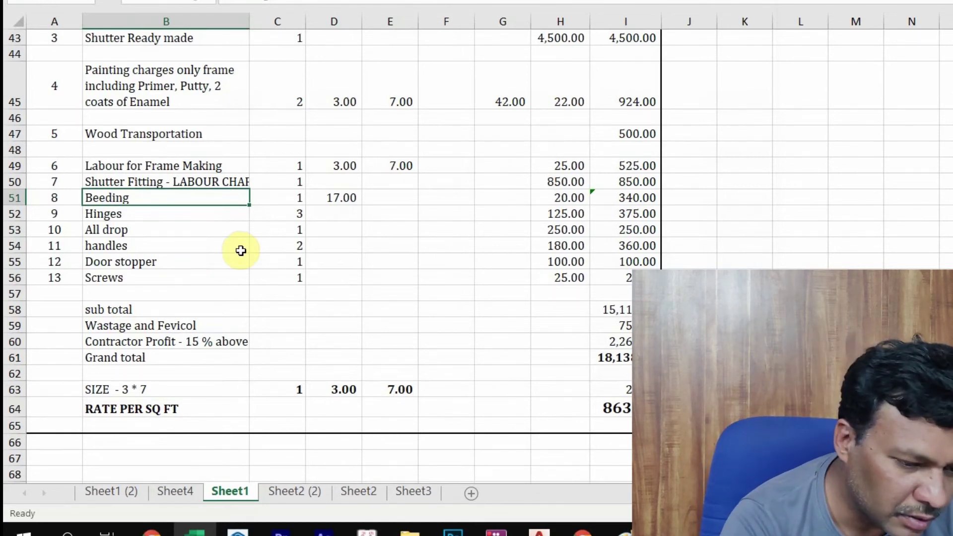
pyautogui.click(347, 198)
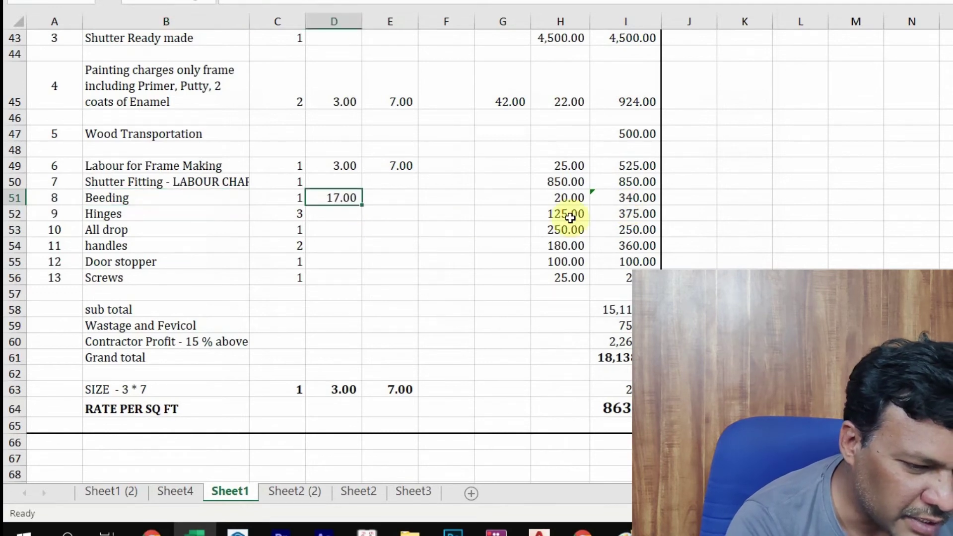
pyautogui.click(566, 199)
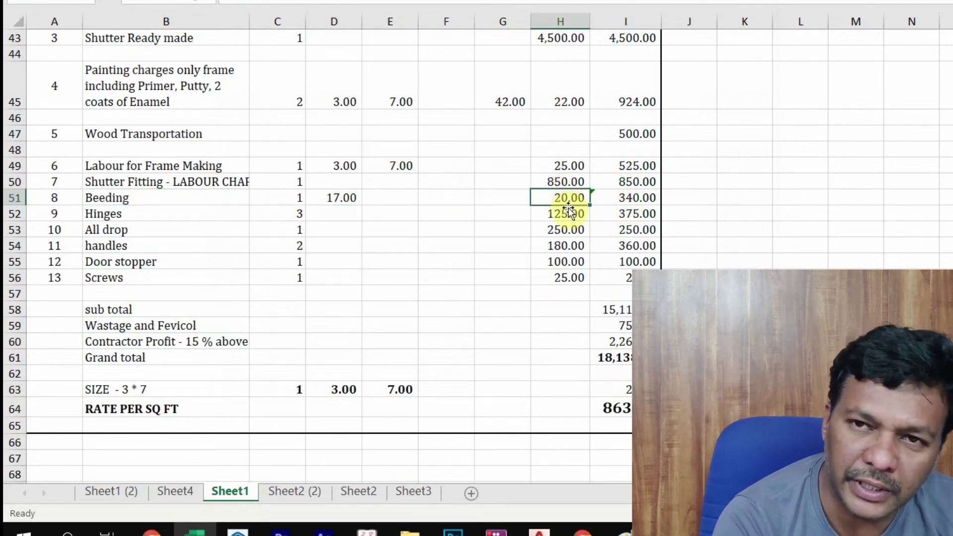
pyautogui.click(633, 198)
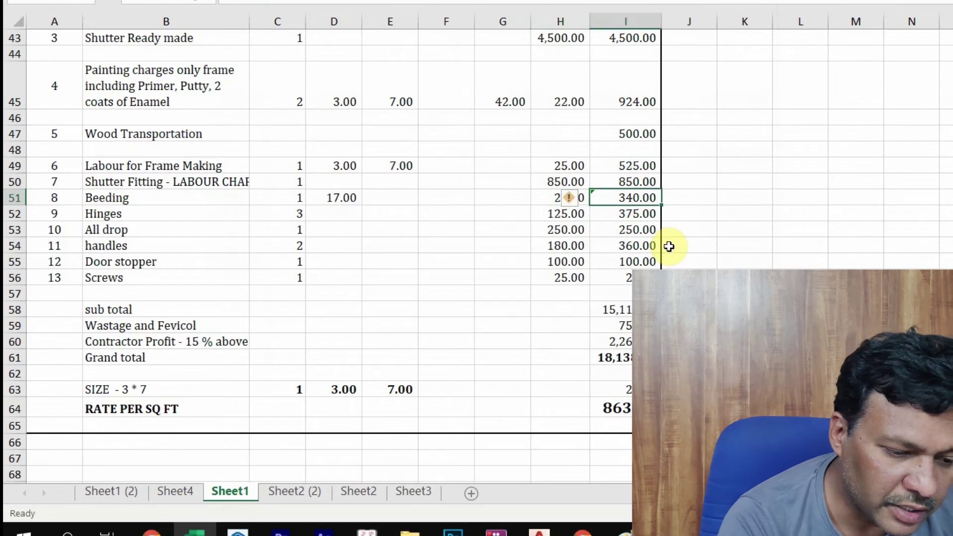
# Examine the Hinges item in row 52, going from its description and number across towards the rate.
pyautogui.click(162, 215)
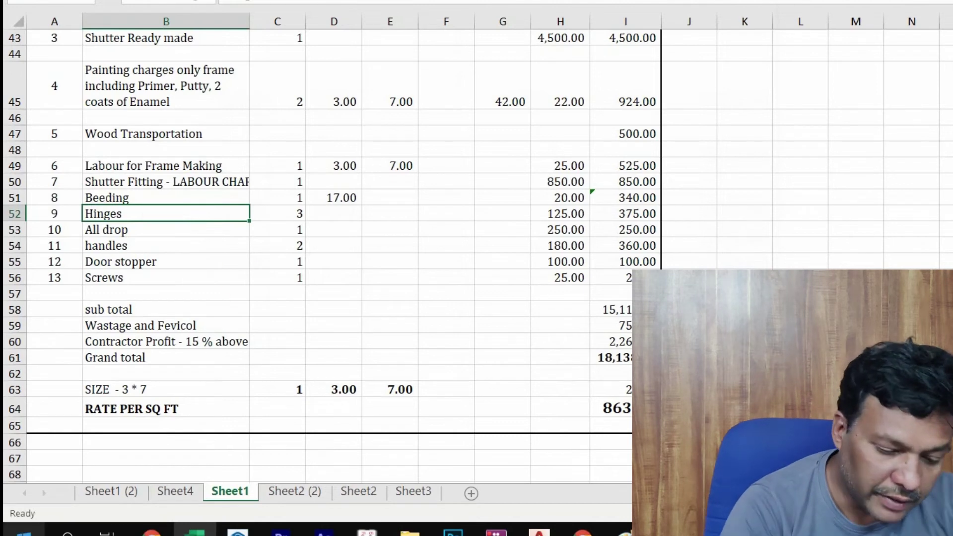
pyautogui.press('Right')
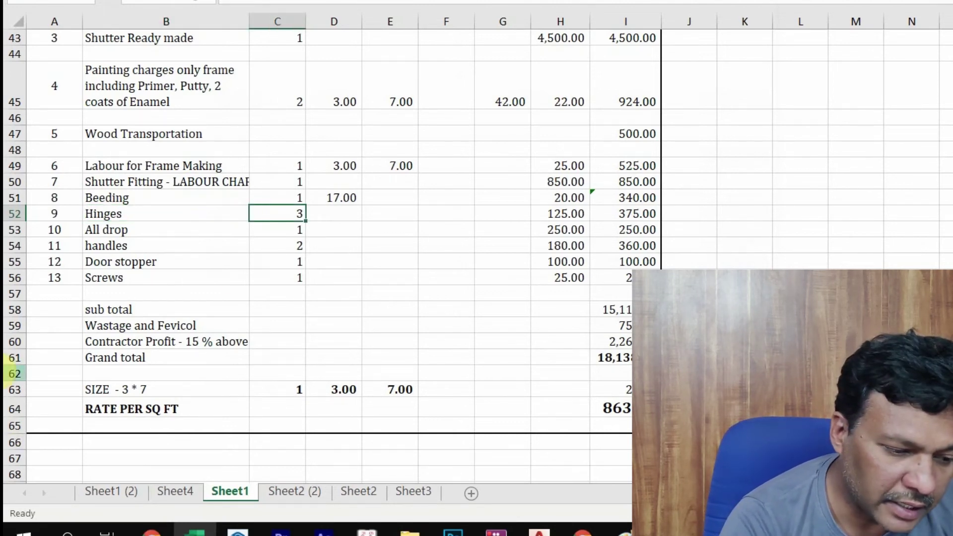
pyautogui.press('Right')
pyautogui.press('Right')
pyautogui.press('Right')
pyautogui.press('Right')
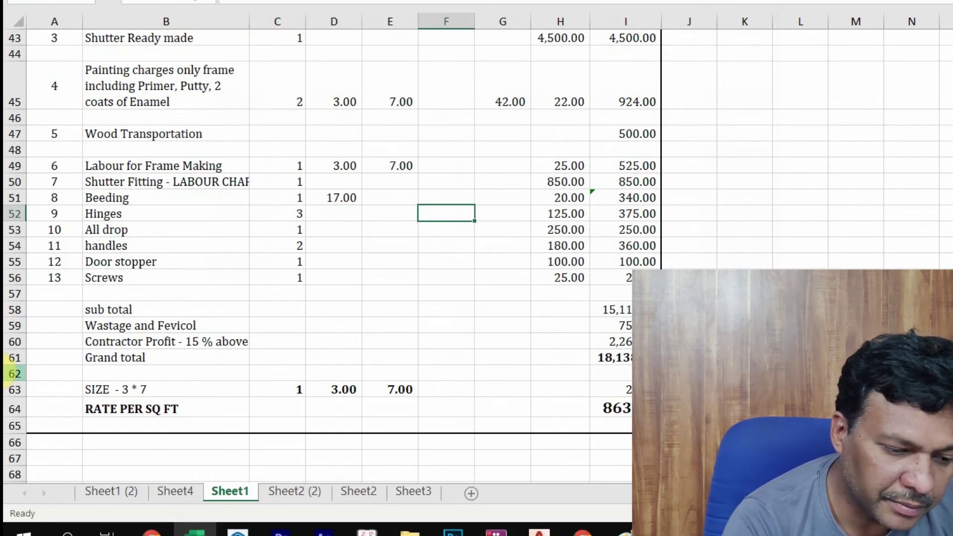
pyautogui.press('Right')
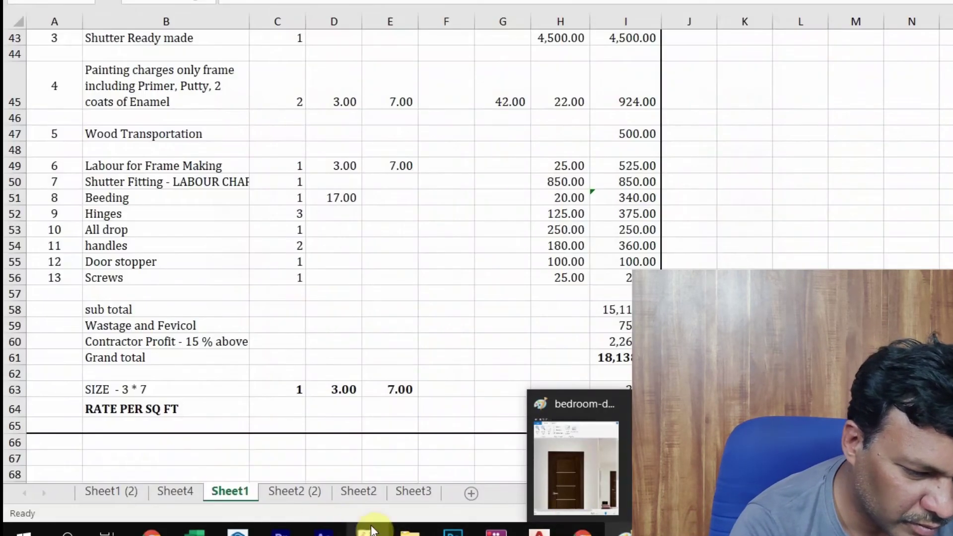
# View the door hinge picture from the wood analysis folder, close it, and return to the Hinges rate in the Excel estimate.
pyautogui.moveTo(409, 529)
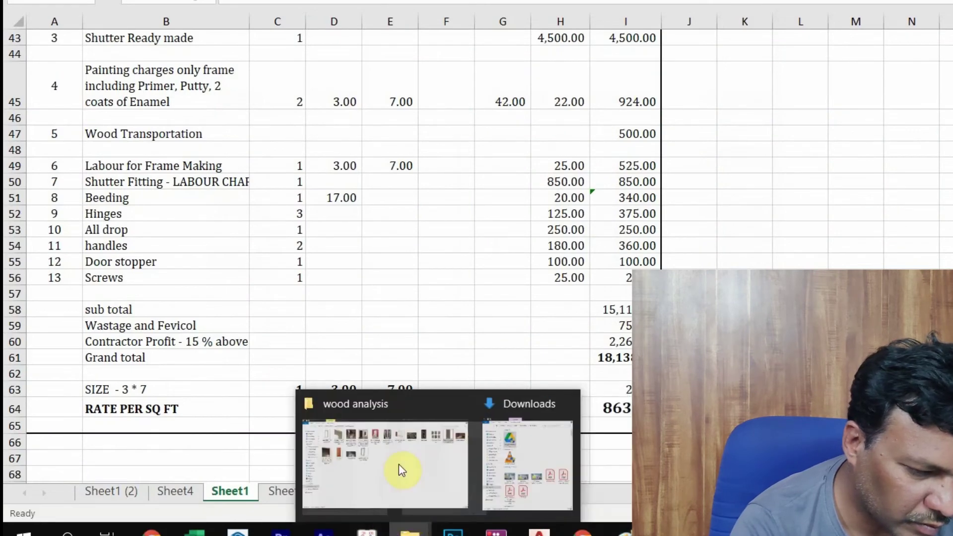
pyautogui.click(382, 450)
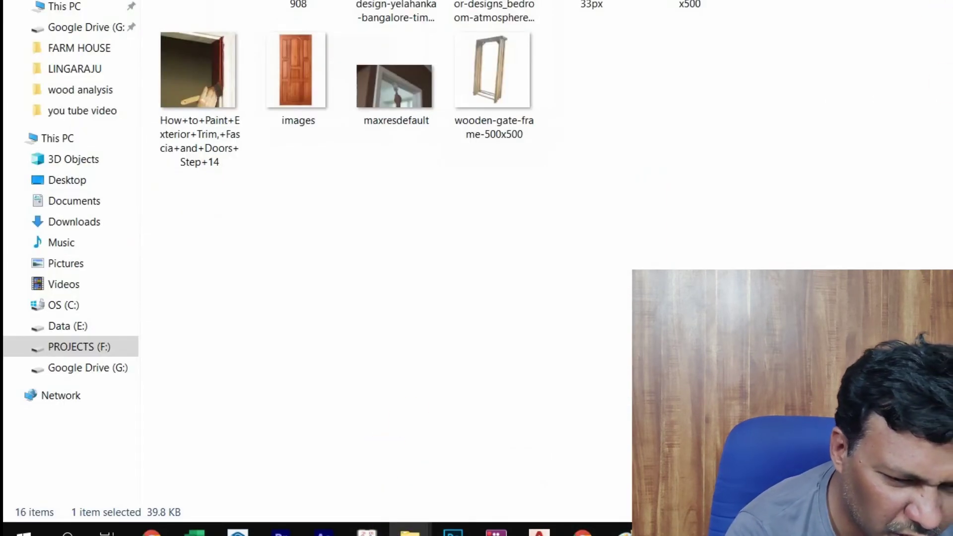
pyautogui.press('Right')
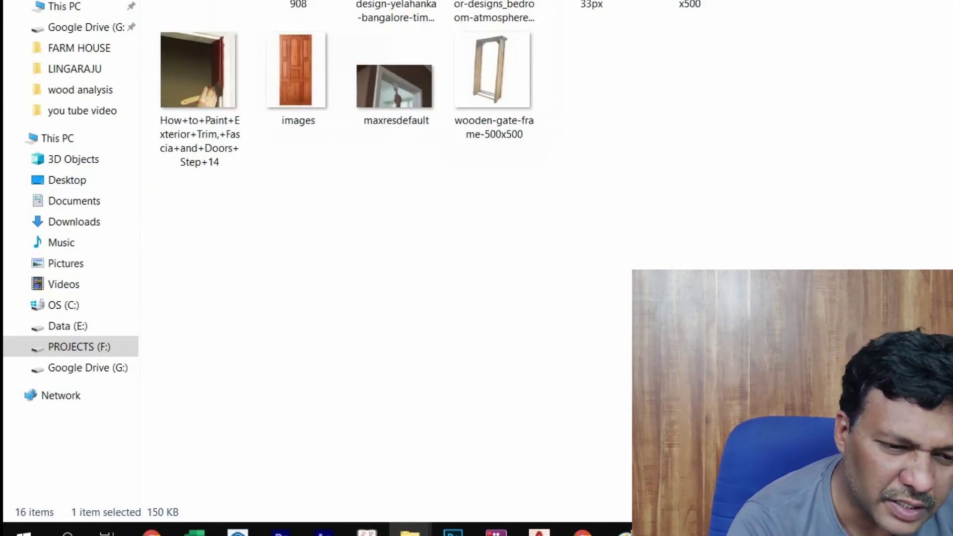
pyautogui.press('Return')
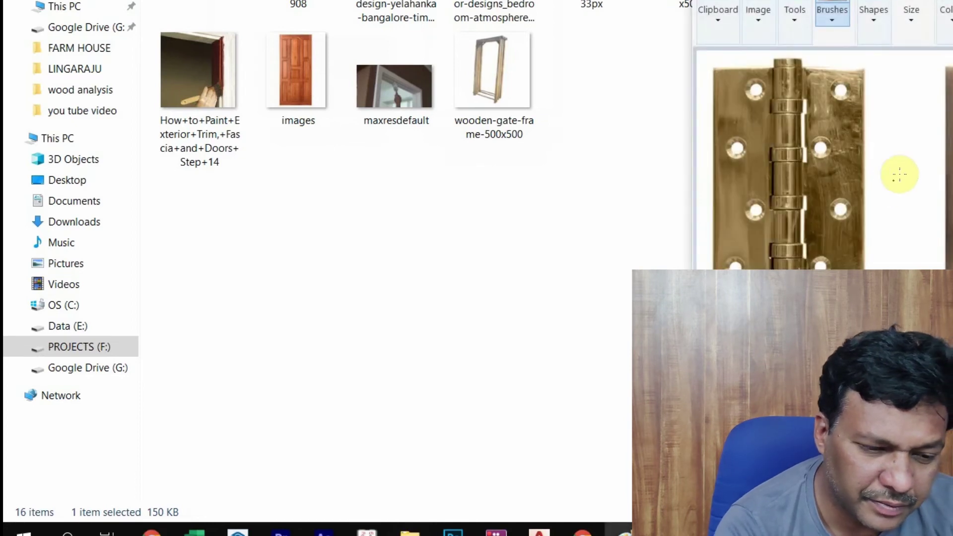
pyautogui.scroll(-3, 897, 174)
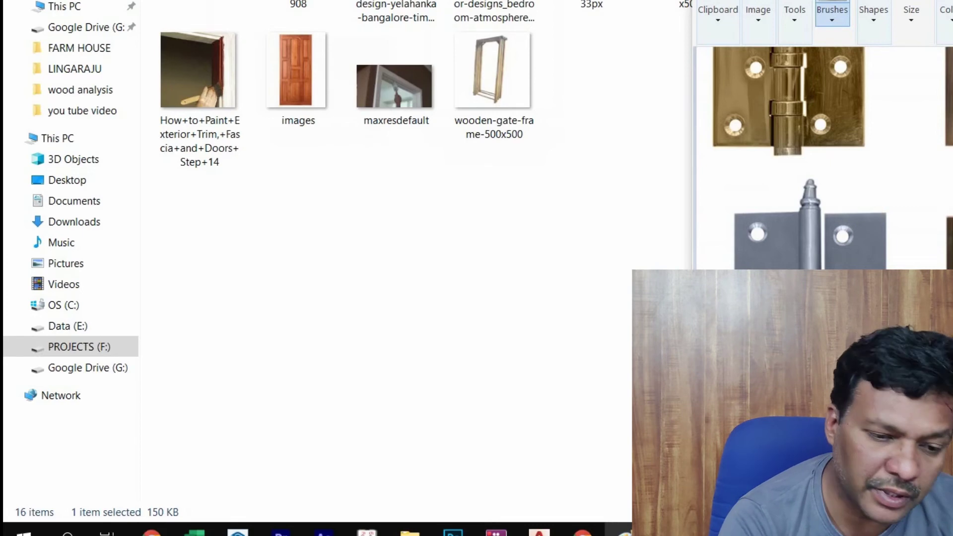
pyautogui.hotkey('alt', 'F4')
pyautogui.hotkey('alt', 'Tab')
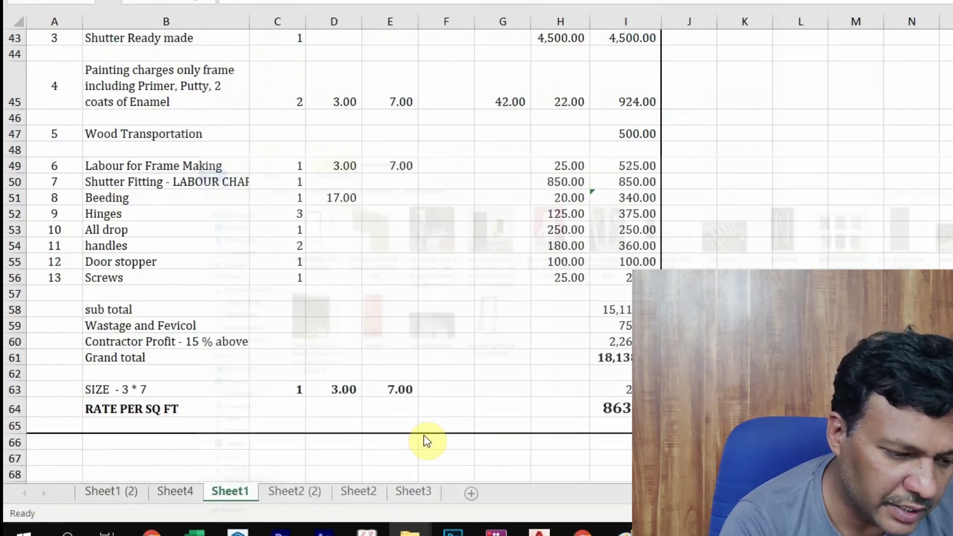
pyautogui.click(559, 214)
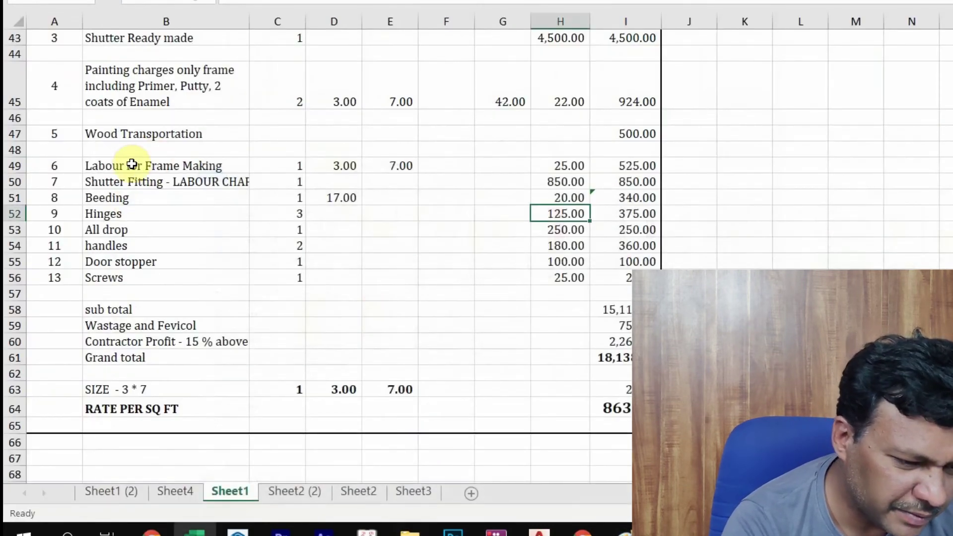
# Review the All drop, handles, Door stopper and Screws items in rows 53 to 56.
pyautogui.click(145, 235)
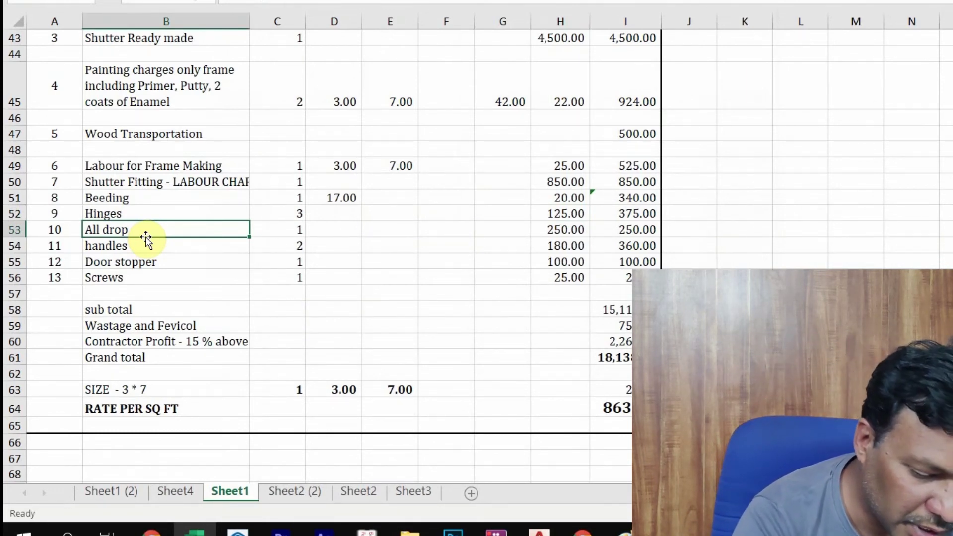
pyautogui.press('Down')
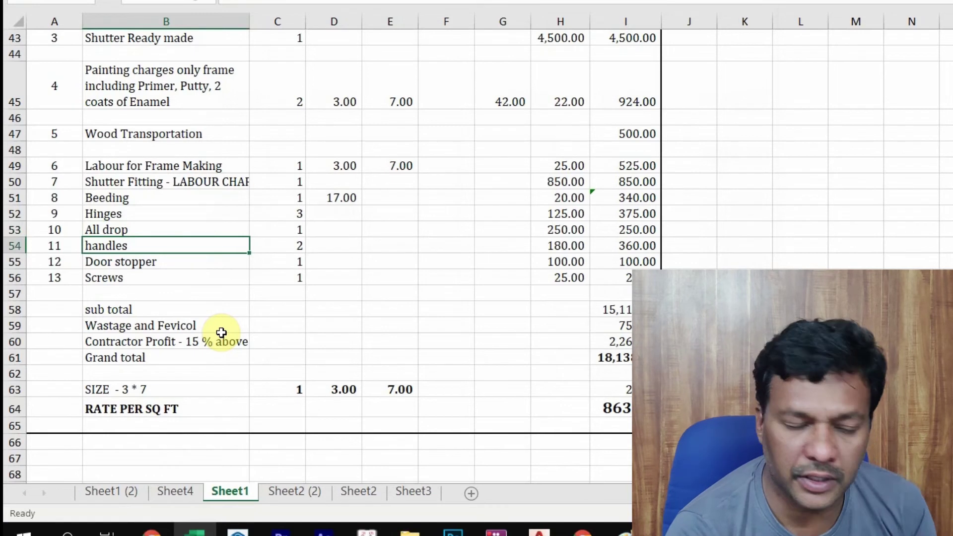
pyautogui.press('Down')
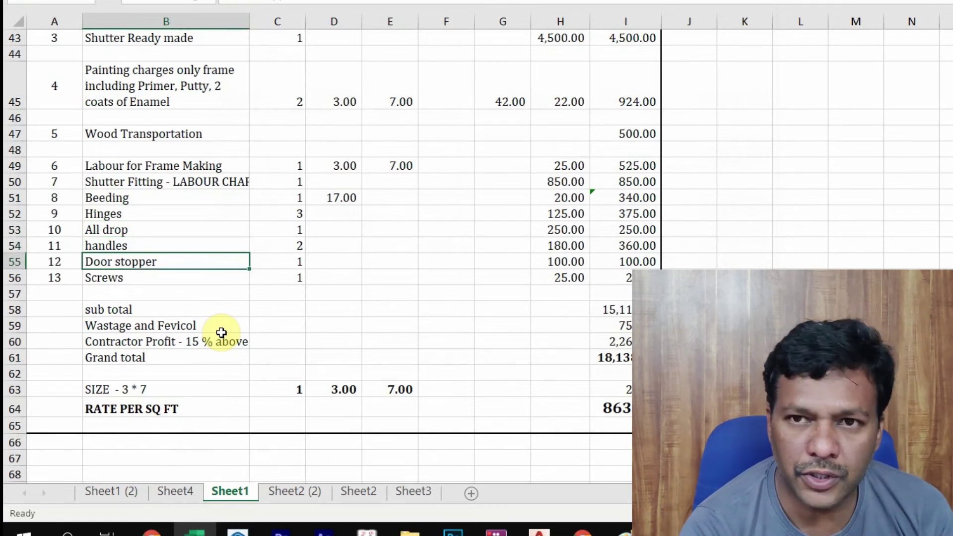
pyautogui.press('Down')
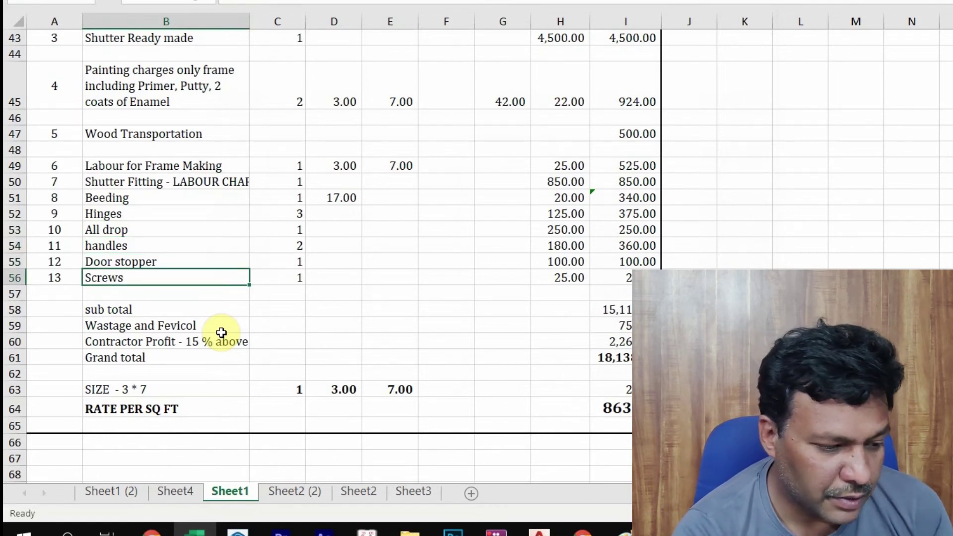
# Extend the Wastage and Fevicol description in row 59 to "Wastage and Fevicol Z angles".
pyautogui.click(221, 331)
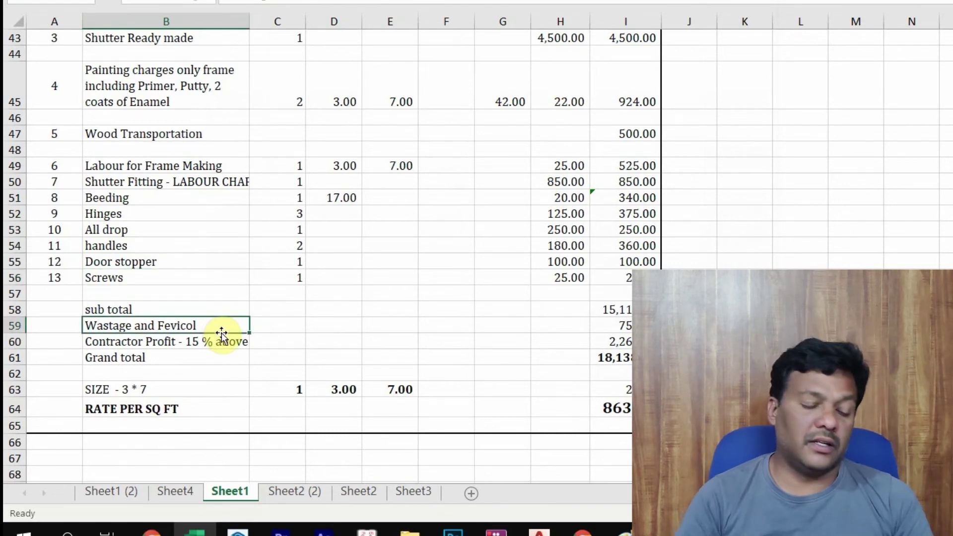
pyautogui.doubleClick(218, 328)
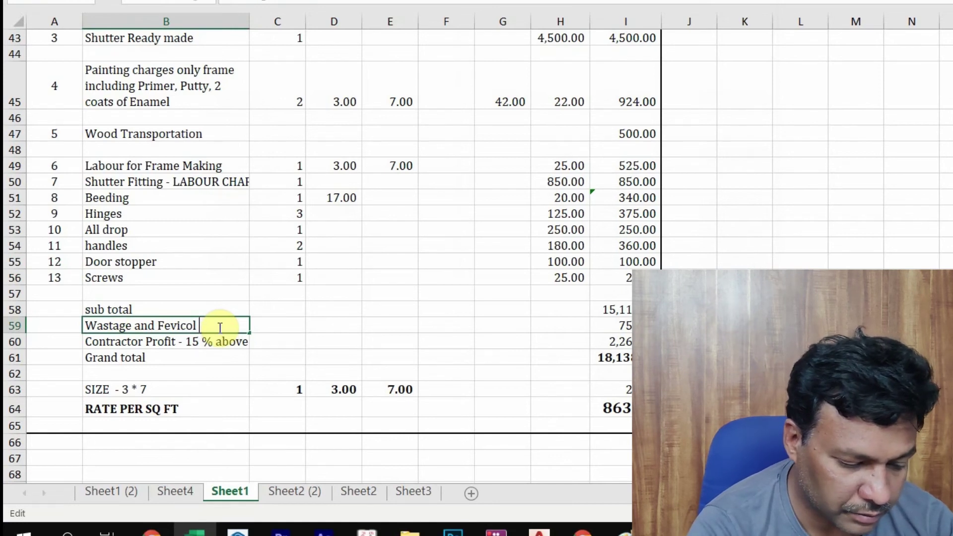
pyautogui.write('Z ')
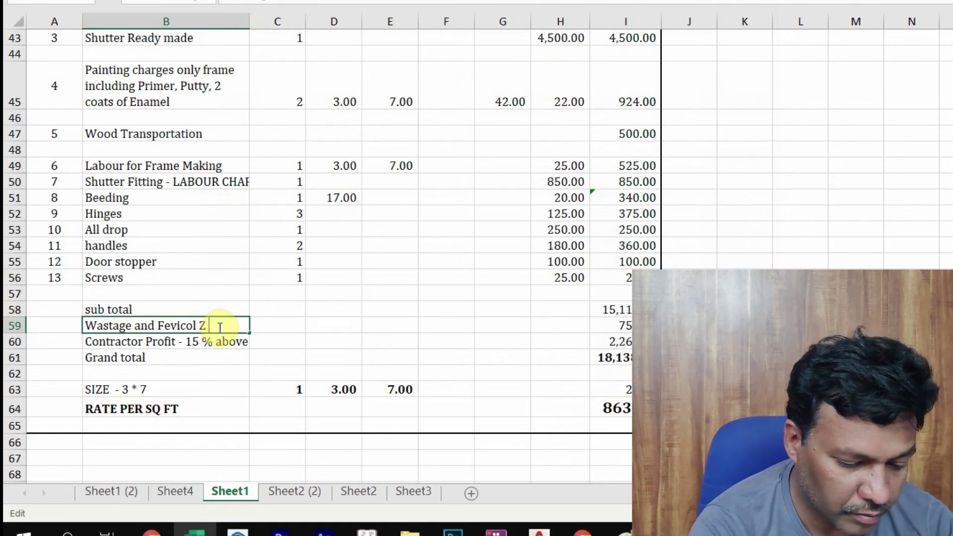
pyautogui.write('angles')
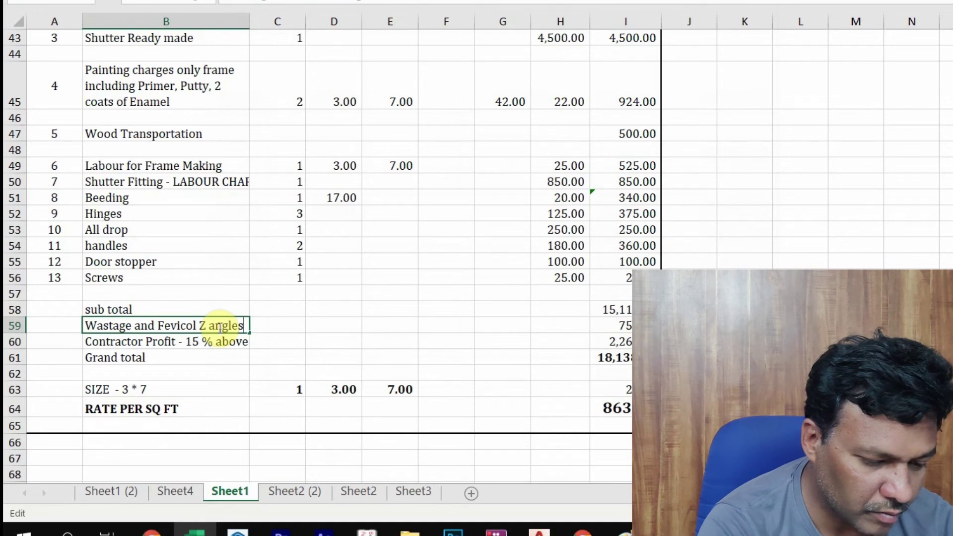
pyautogui.press('Return')
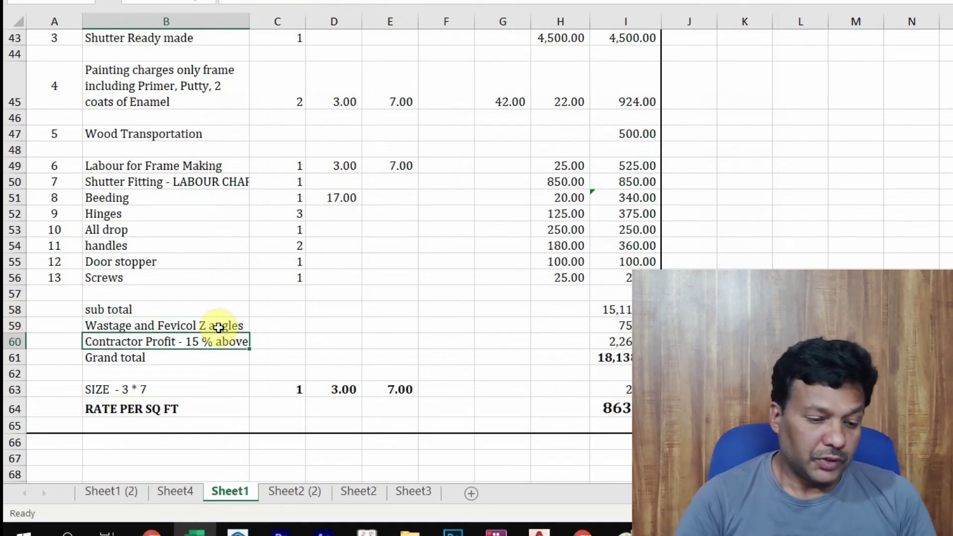
# Inspect the sub total formula in cell I58 to see which item amounts it sums, leaving it unchanged.
pyautogui.click(170, 309)
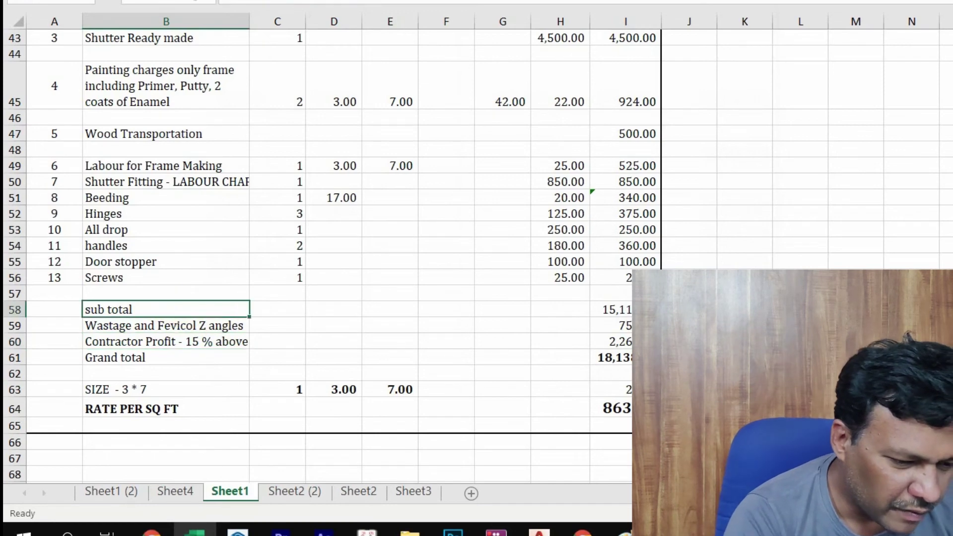
pyautogui.doubleClick(626, 309)
pyautogui.scroll(3, 846, 263)
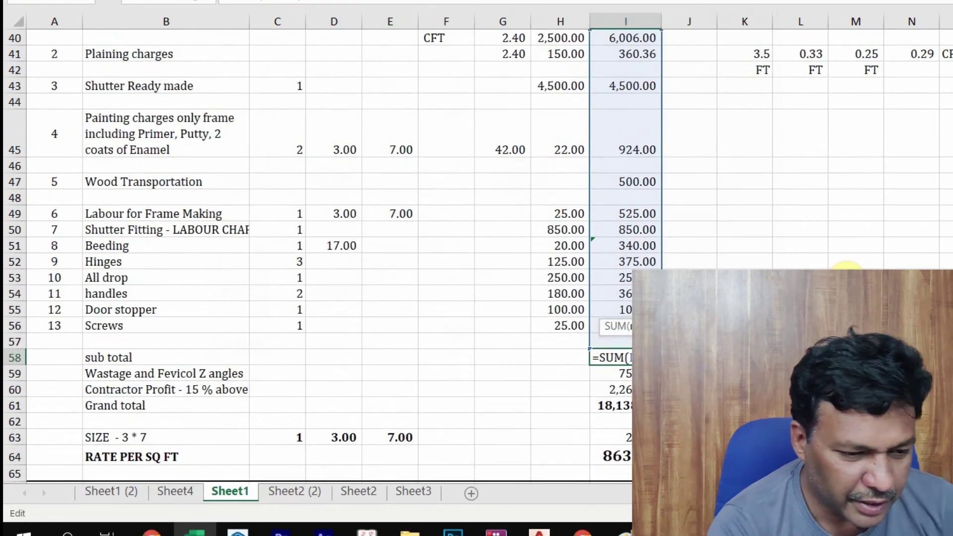
pyautogui.press('Escape')
pyautogui.scroll(-2, 846, 265)
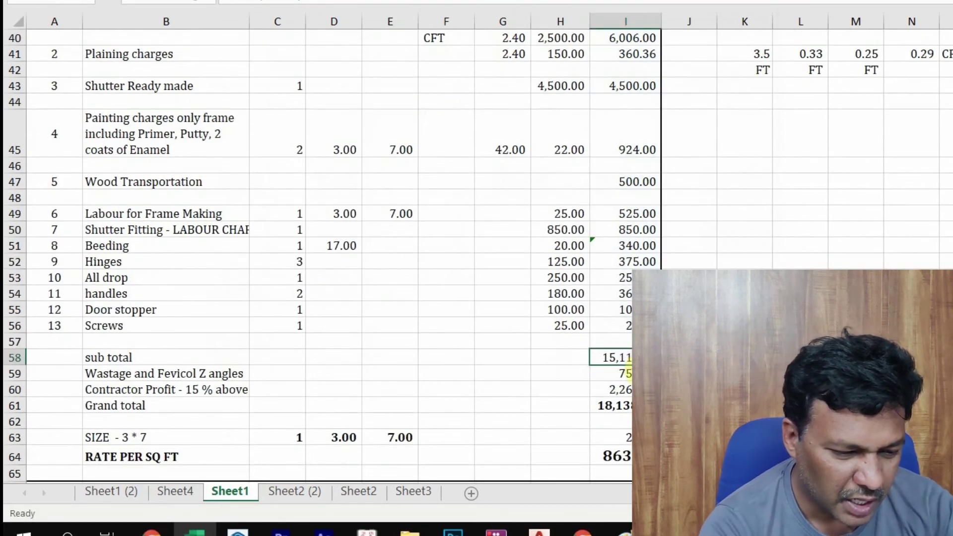
# Review the wastage, contractor profit, grand total and rate per sq ft amounts in column I, rows 59 to 64.
pyautogui.click(611, 373)
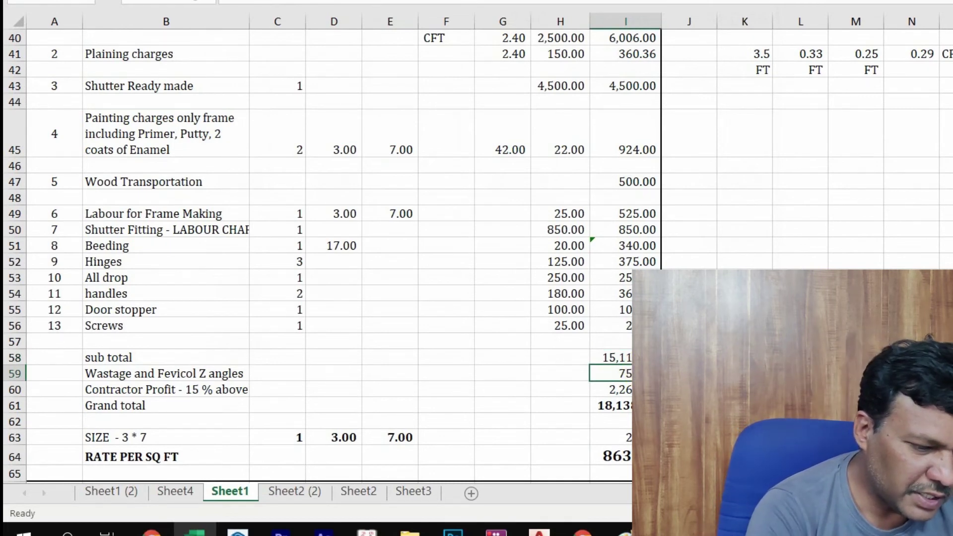
pyautogui.scroll(-1, 328, 248)
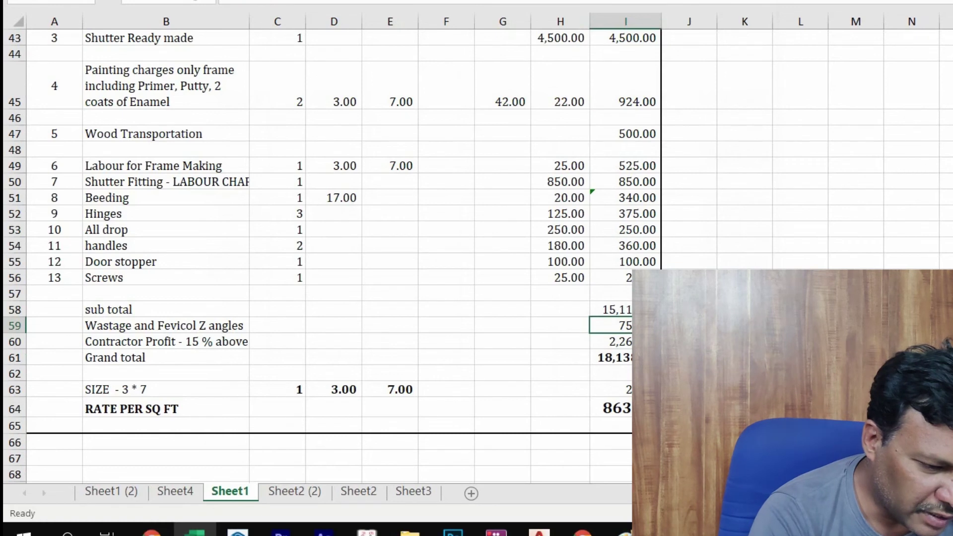
pyautogui.click(617, 341)
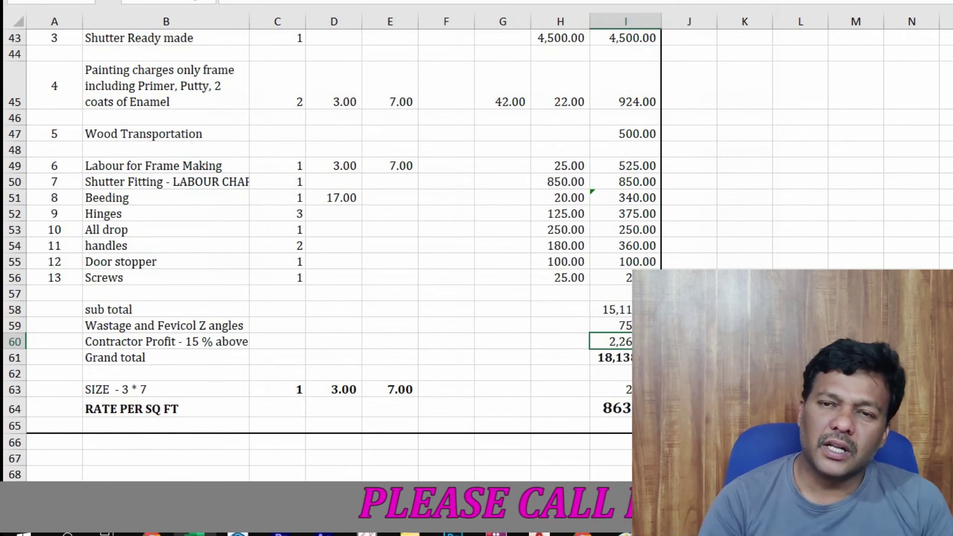
pyautogui.click(624, 357)
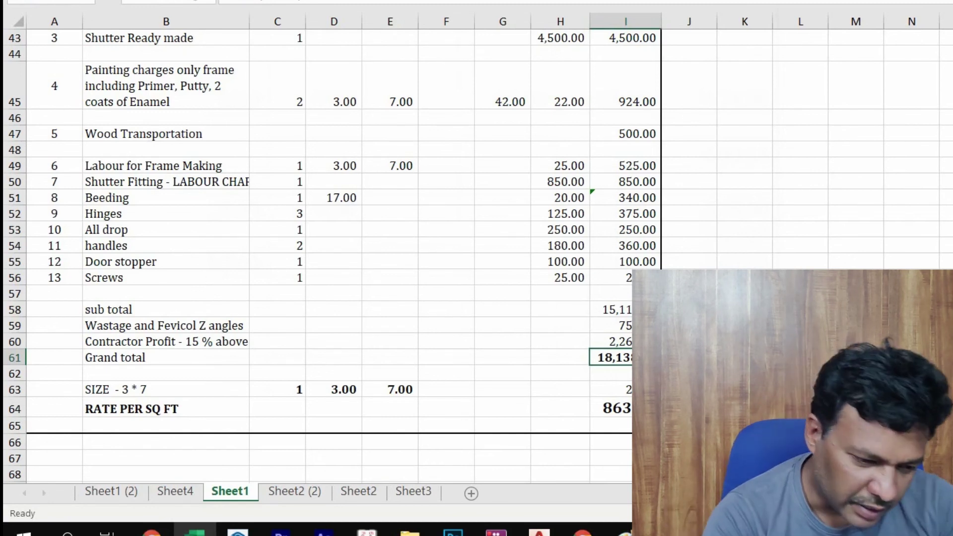
pyautogui.click(607, 409)
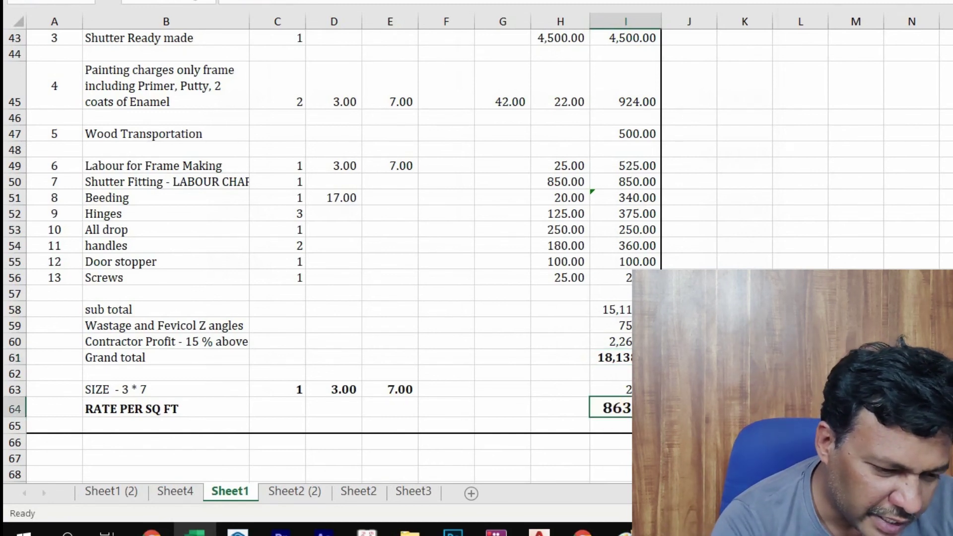
pyautogui.scroll(-1, 606, 409)
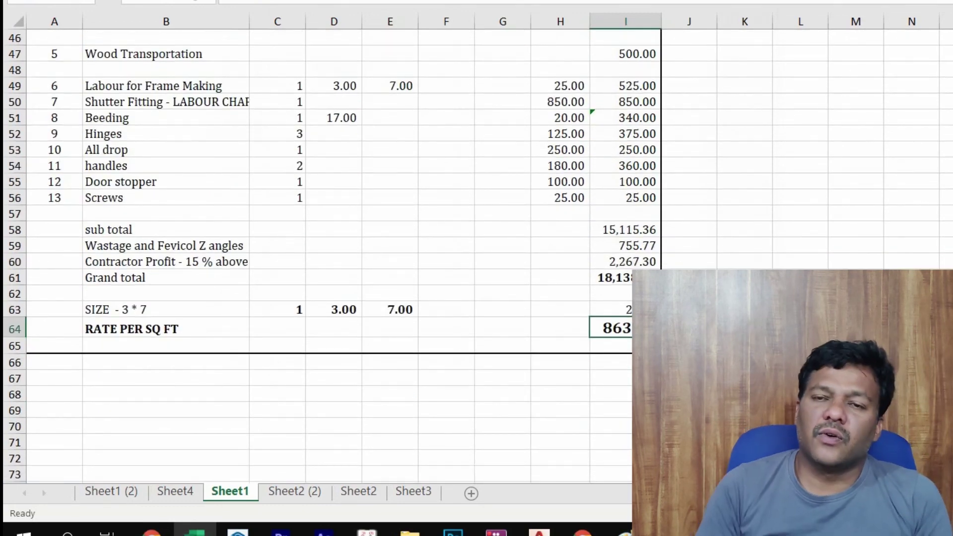